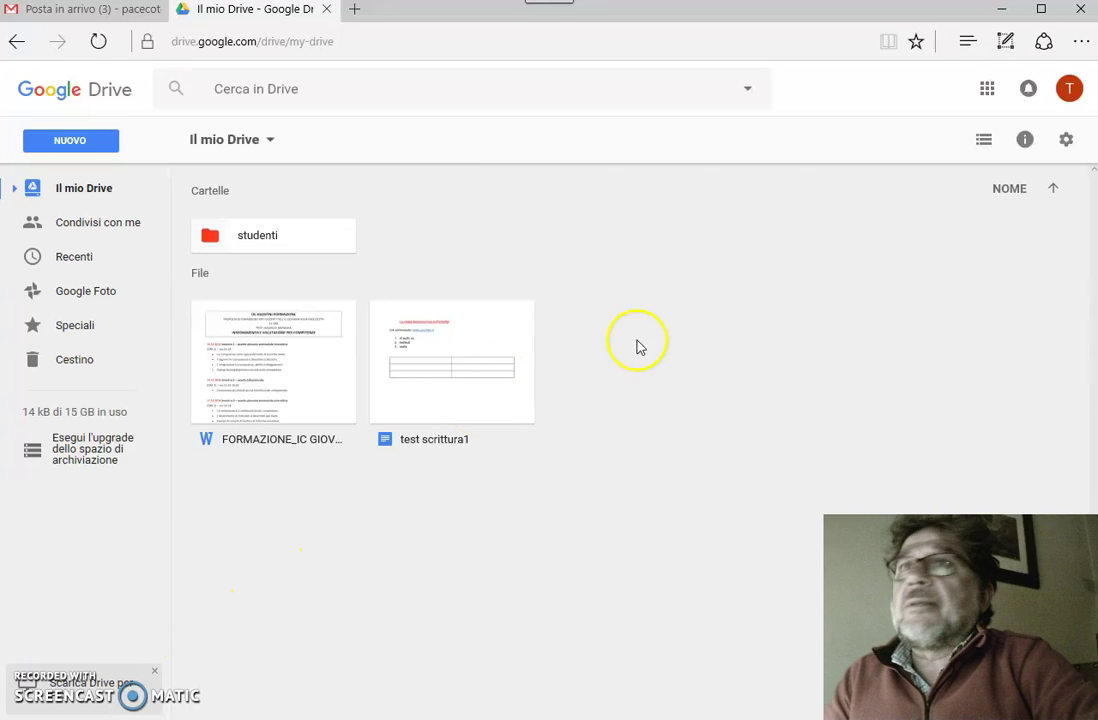
Create a new blank Google Sheets spreadsheet from the 'Il mio Drive' menu.
left_click(245, 142)
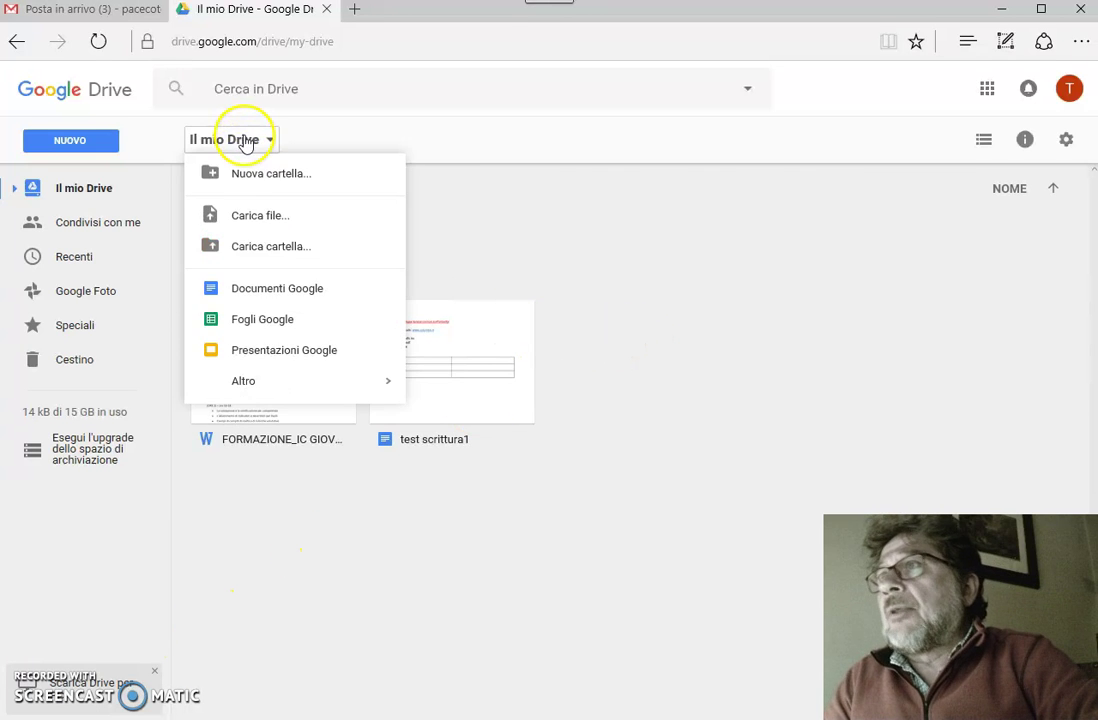
left_click(313, 324)
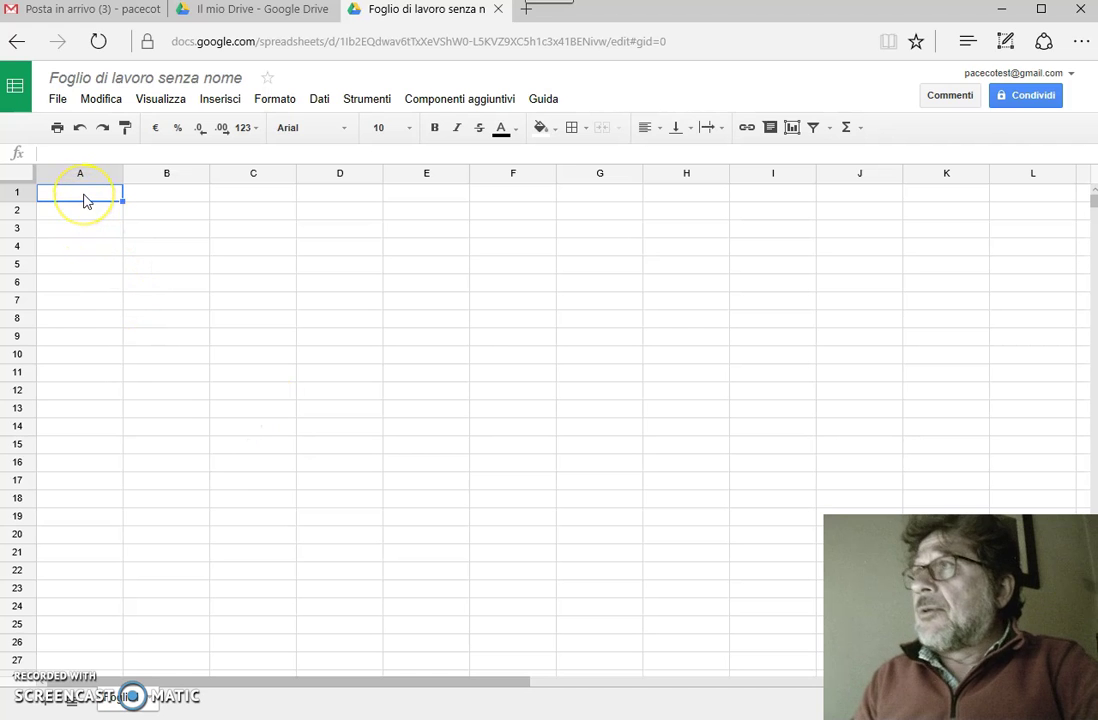
Type X in A1 and Y in B1 as first column headers.
type("X")
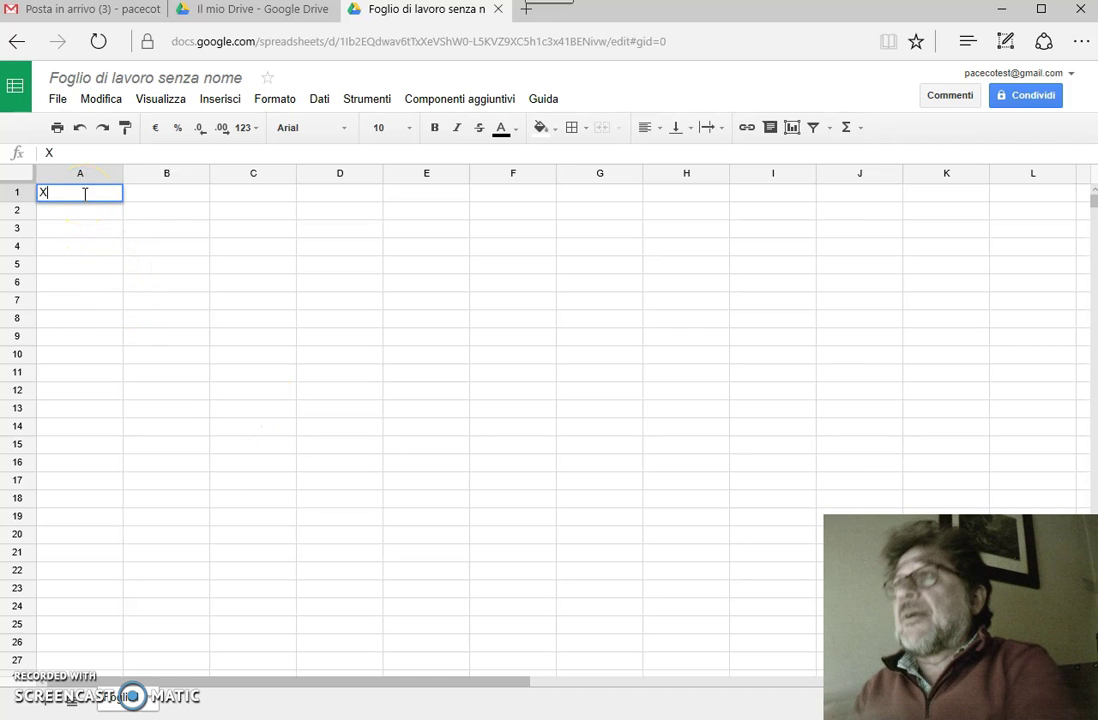
left_click(89, 197)
left_click(153, 197)
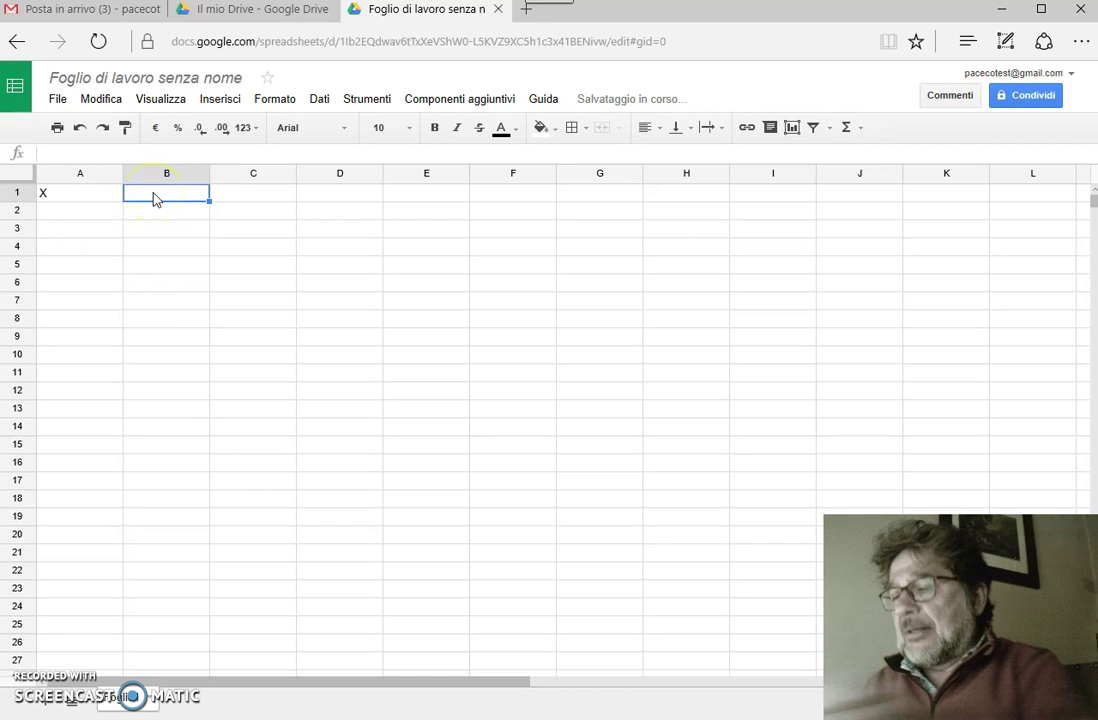
type("Y")
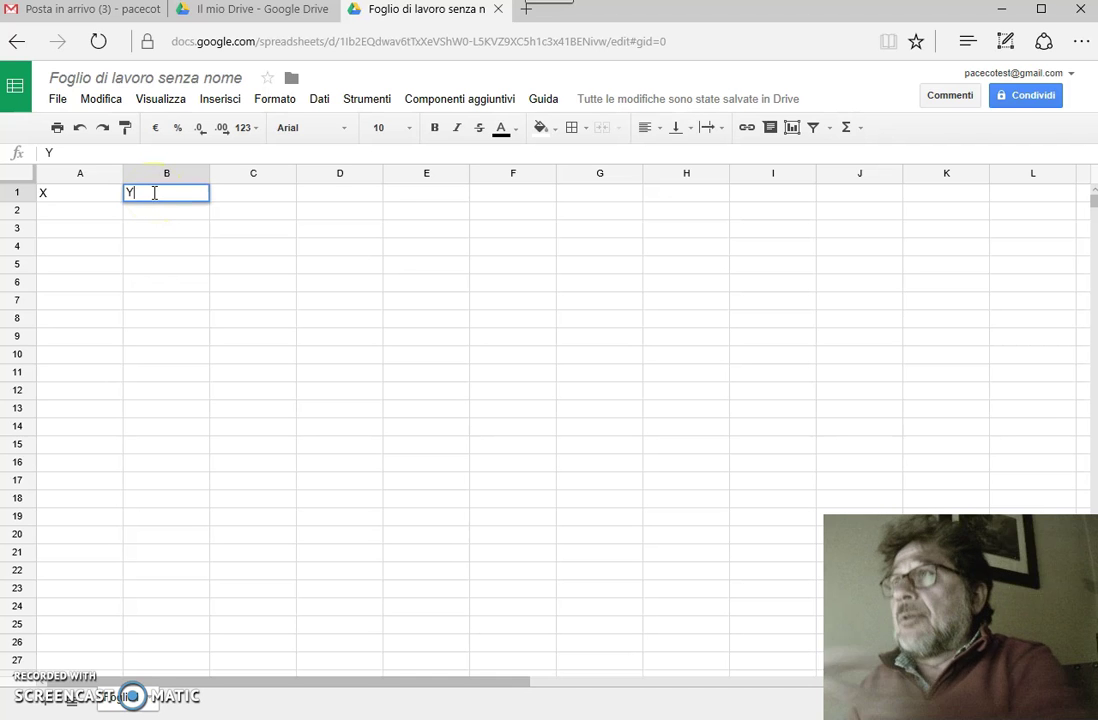
left_click(176, 213)
key("Return")
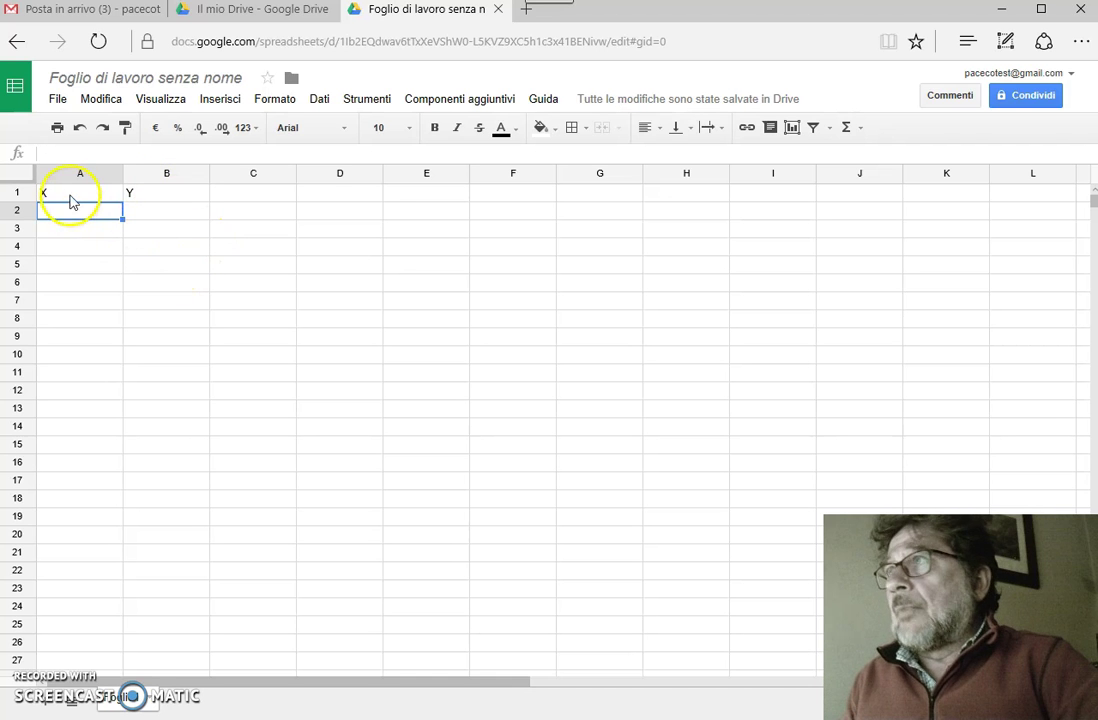
Replace the headers with 'classe' in A1 and 'studenti' in B1.
left_click(74, 196)
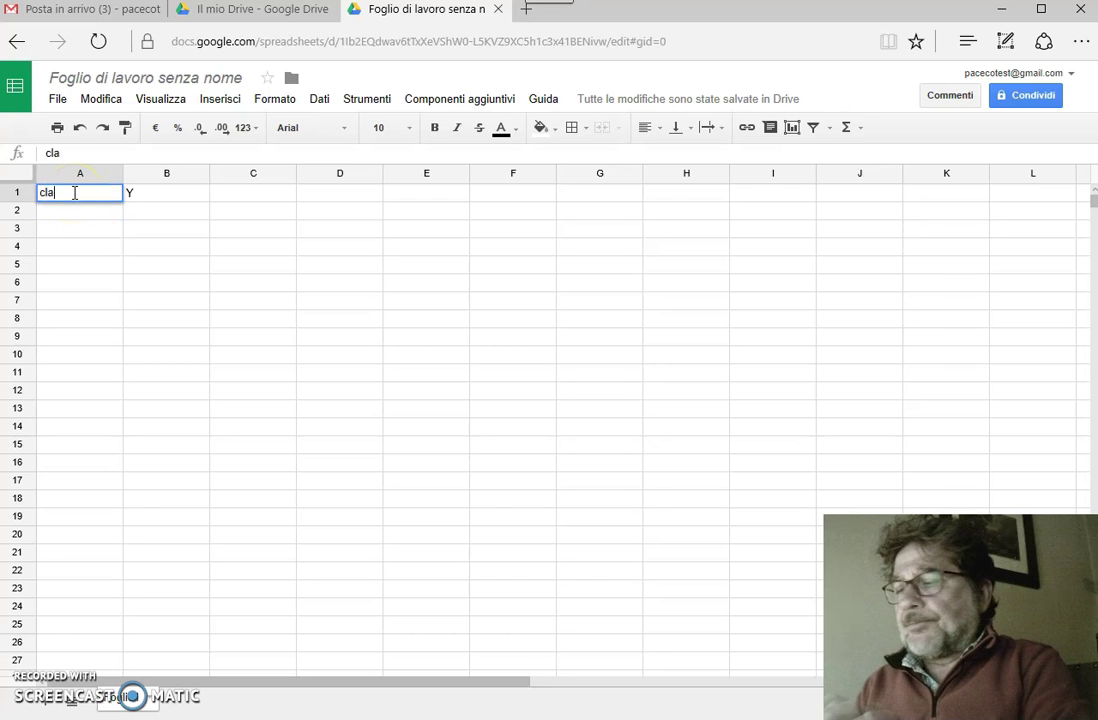
left_click(164, 195)
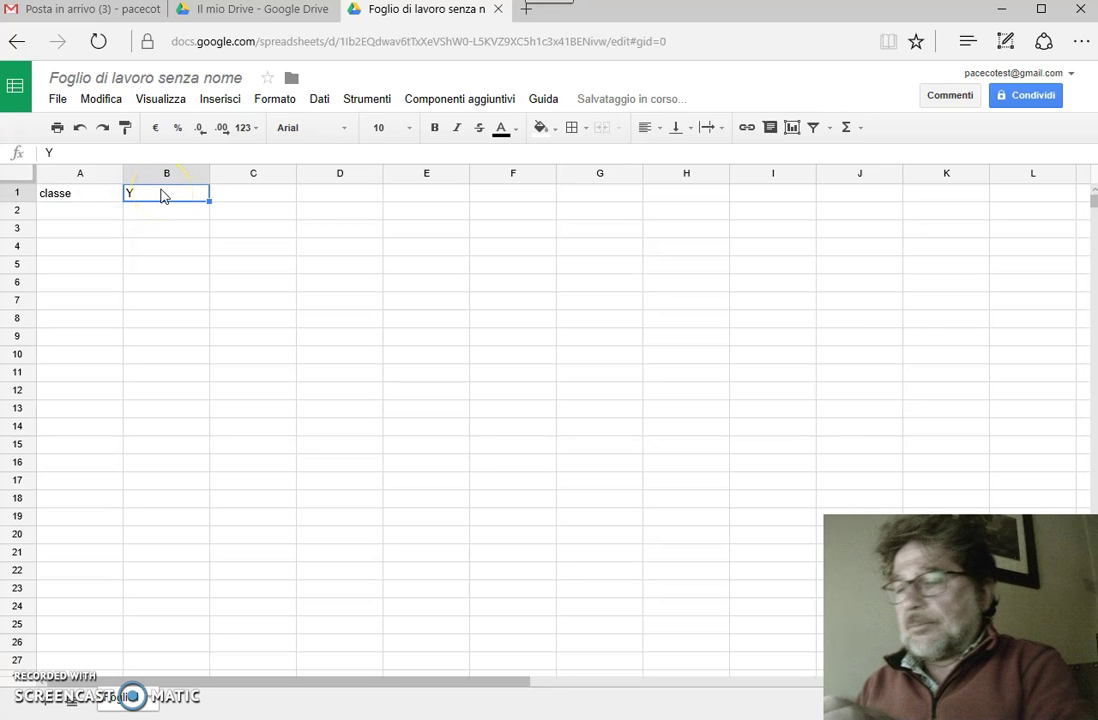
type("stud")
left_click(163, 189)
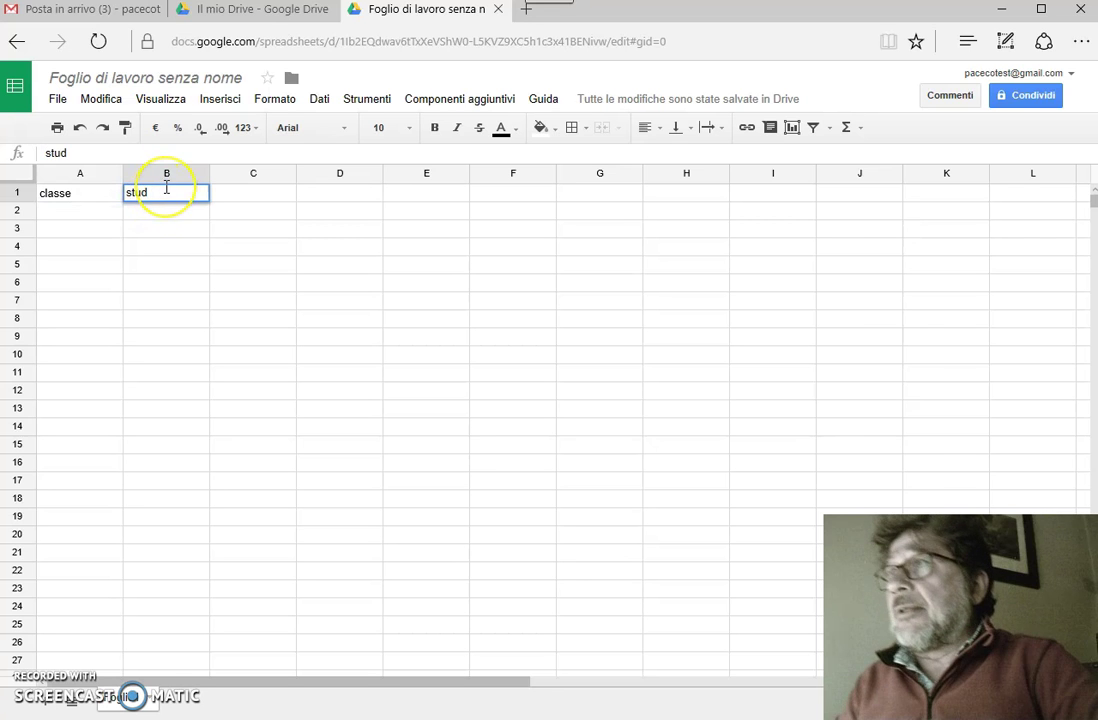
type("enti")
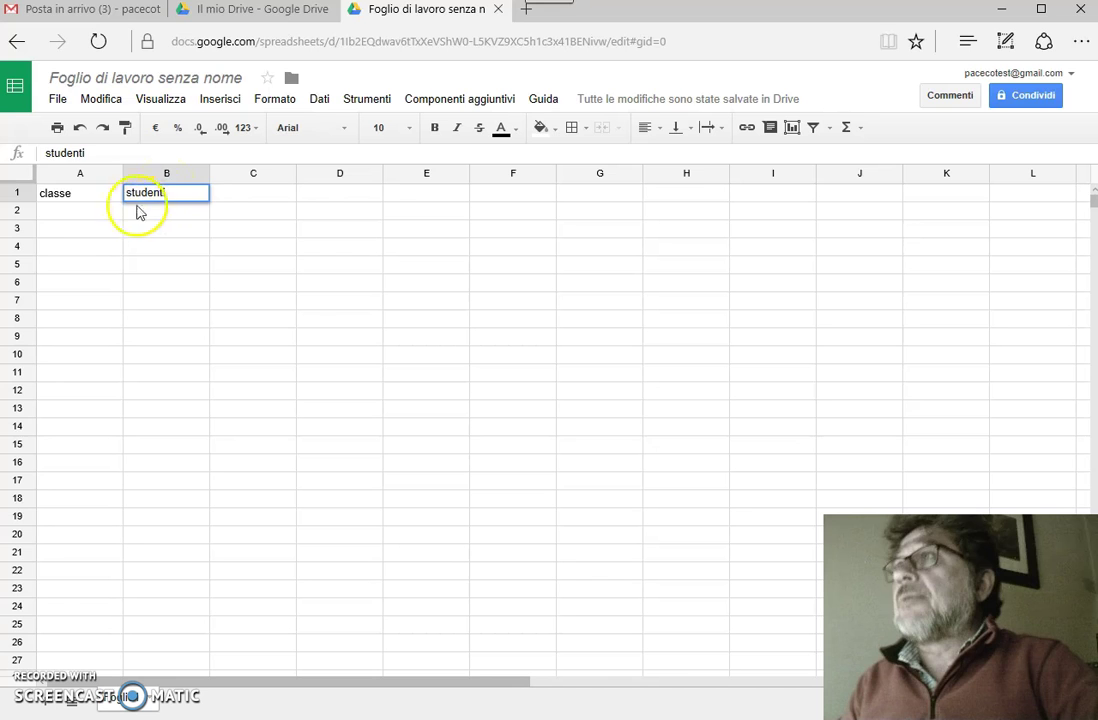
left_click(82, 215)
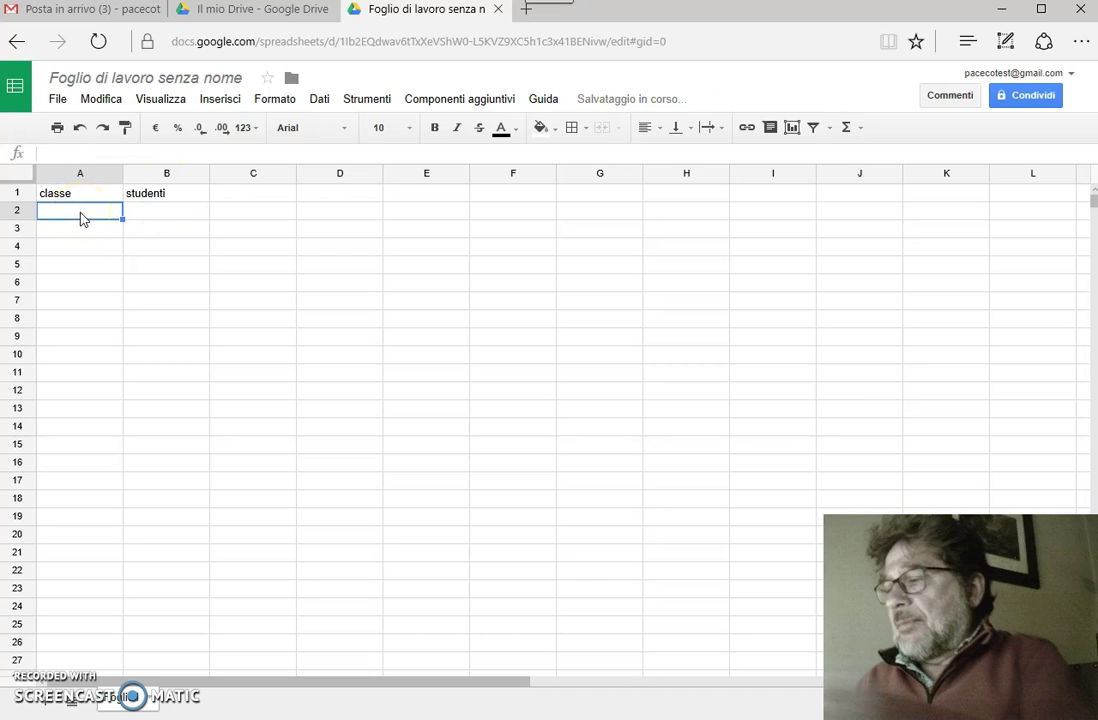
Enter class 1A with 25 students, then 30 students in row 3.
type("1A")
left_click(138, 211)
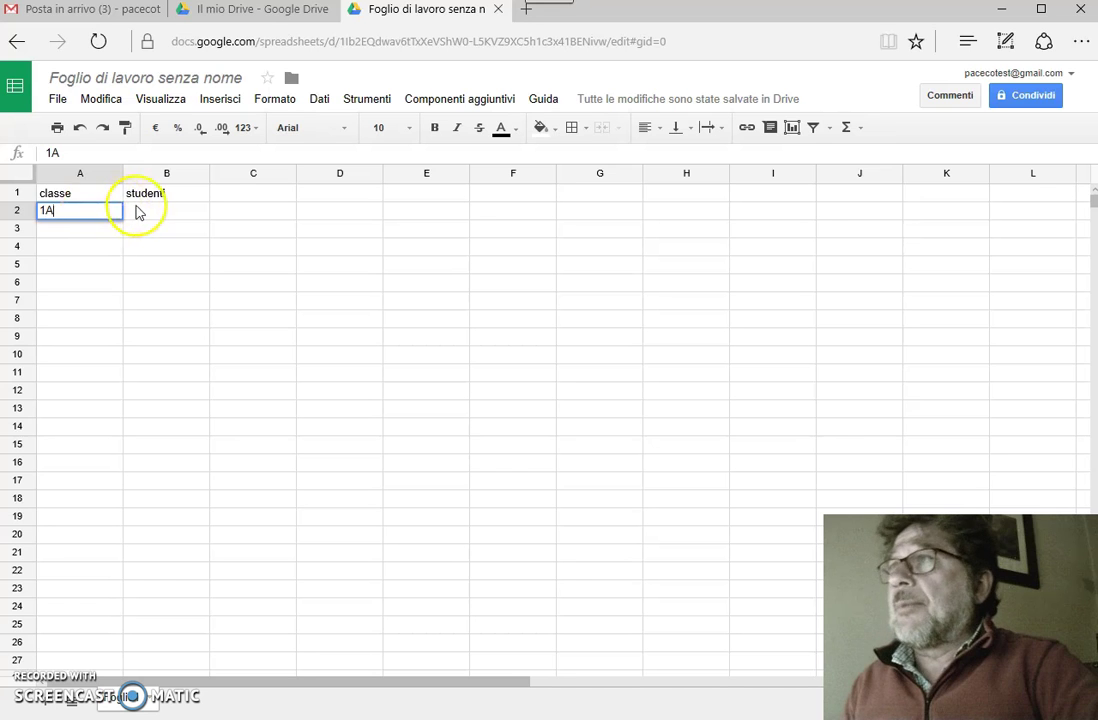
type("25")
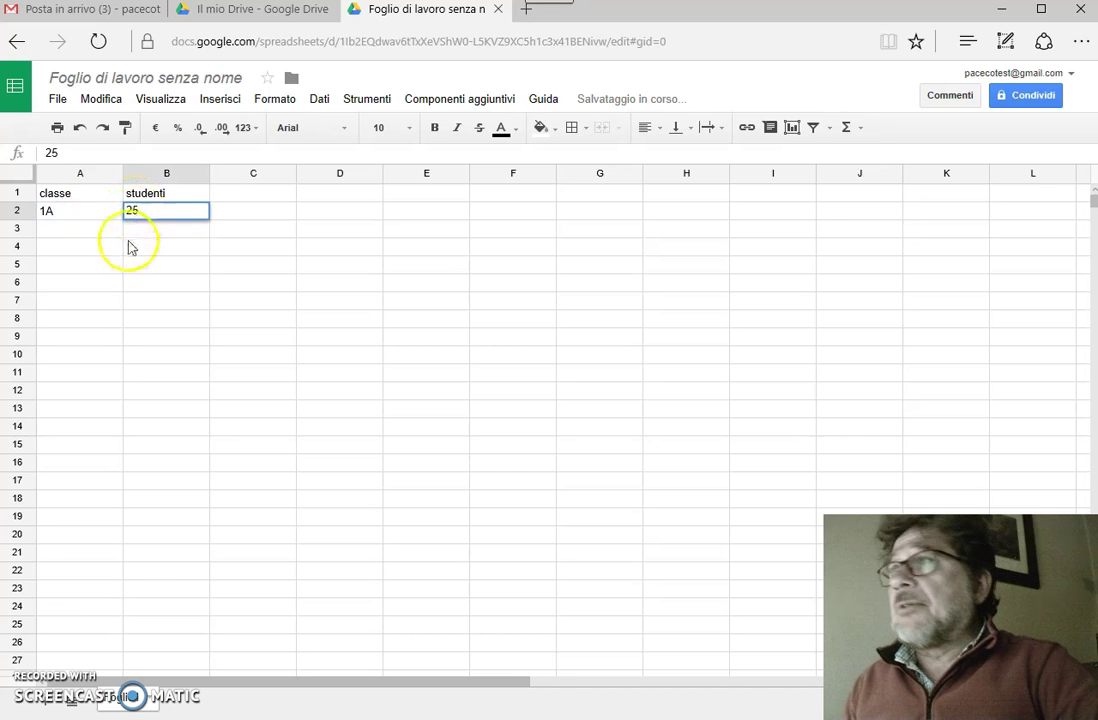
left_click(92, 232)
type("!")
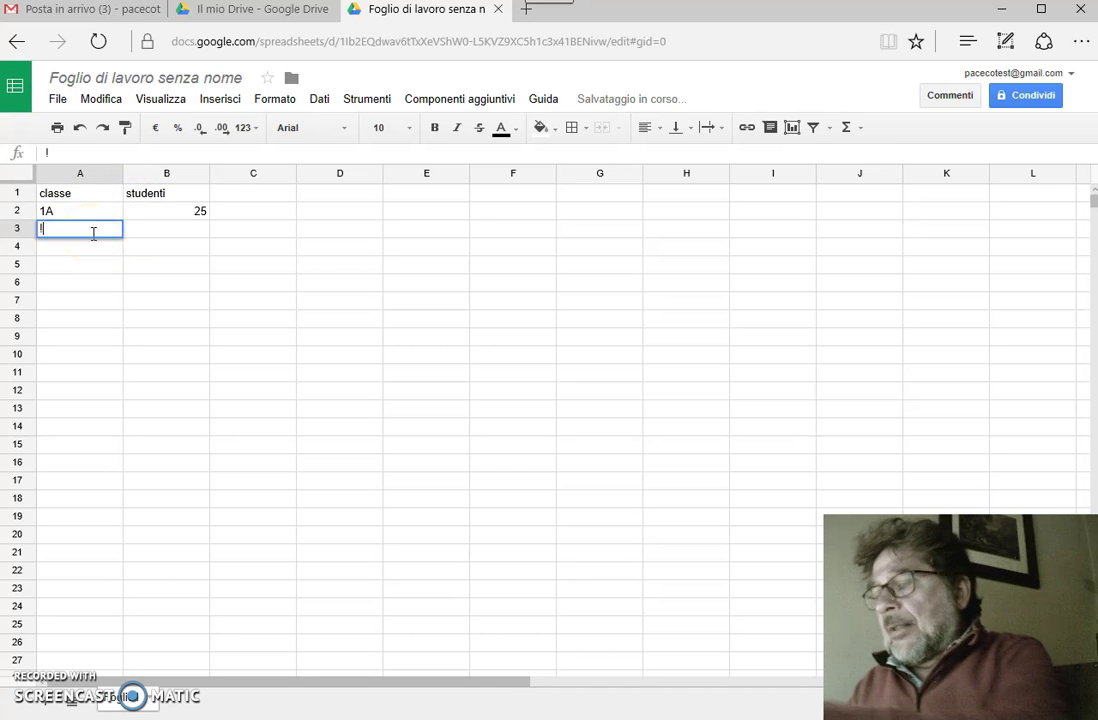
type("B")
left_click(135, 235)
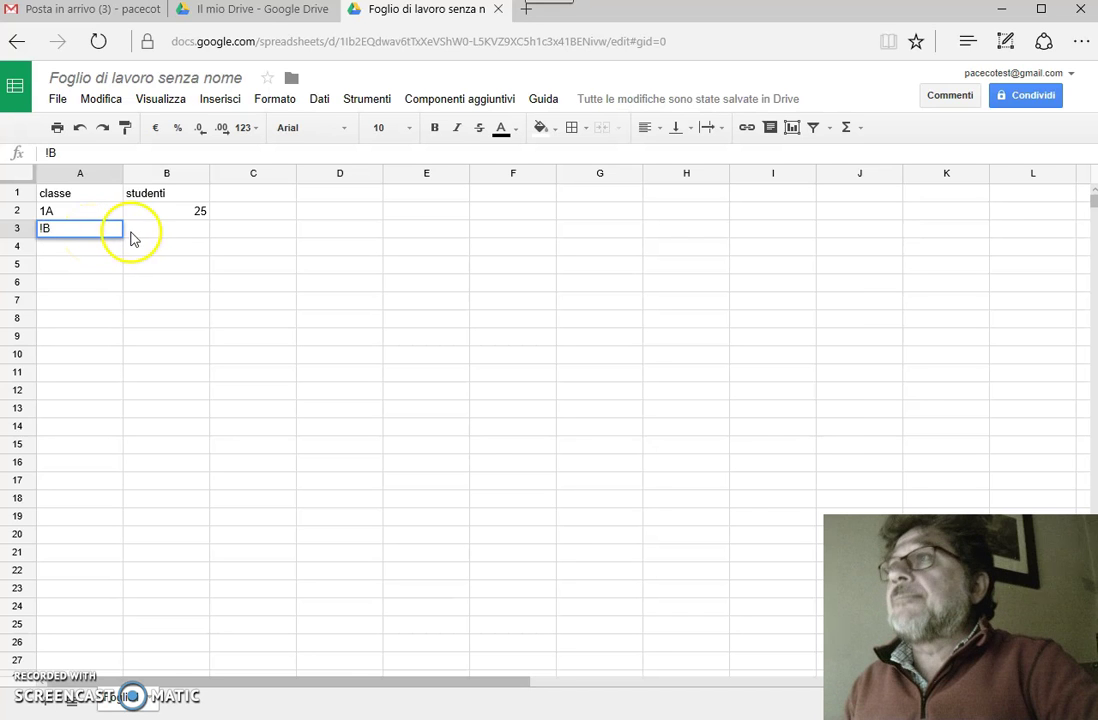
type("30")
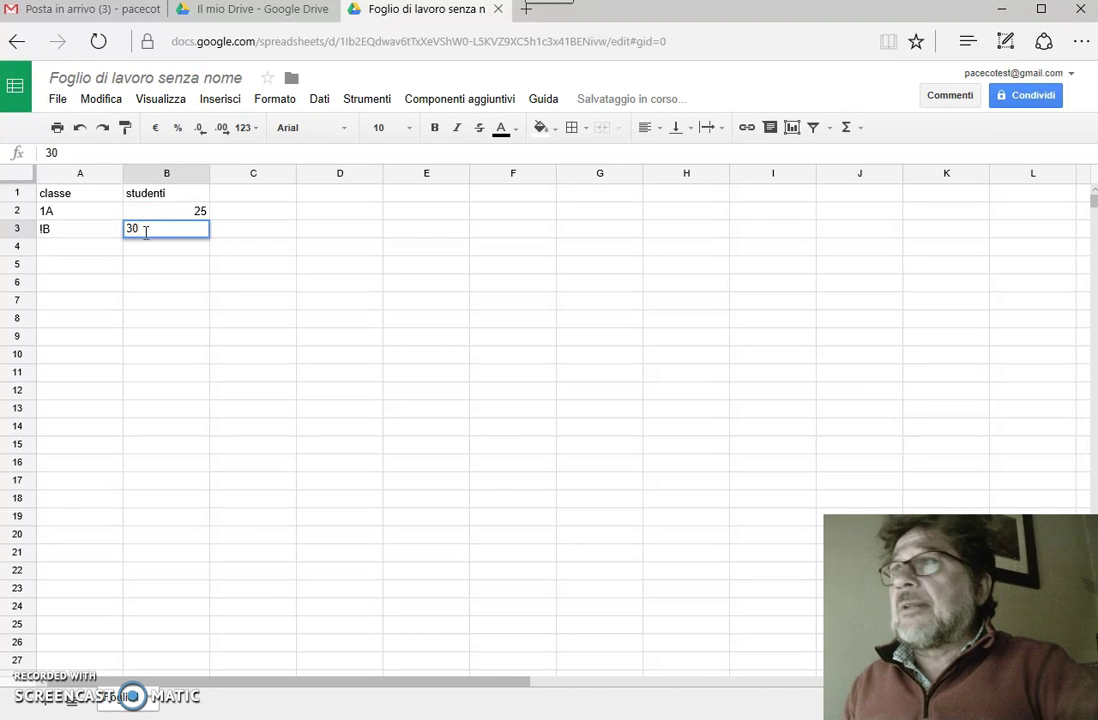
key("Return")
Correct the class in A3 to 1B and enter 3C in A4.
left_click(100, 248)
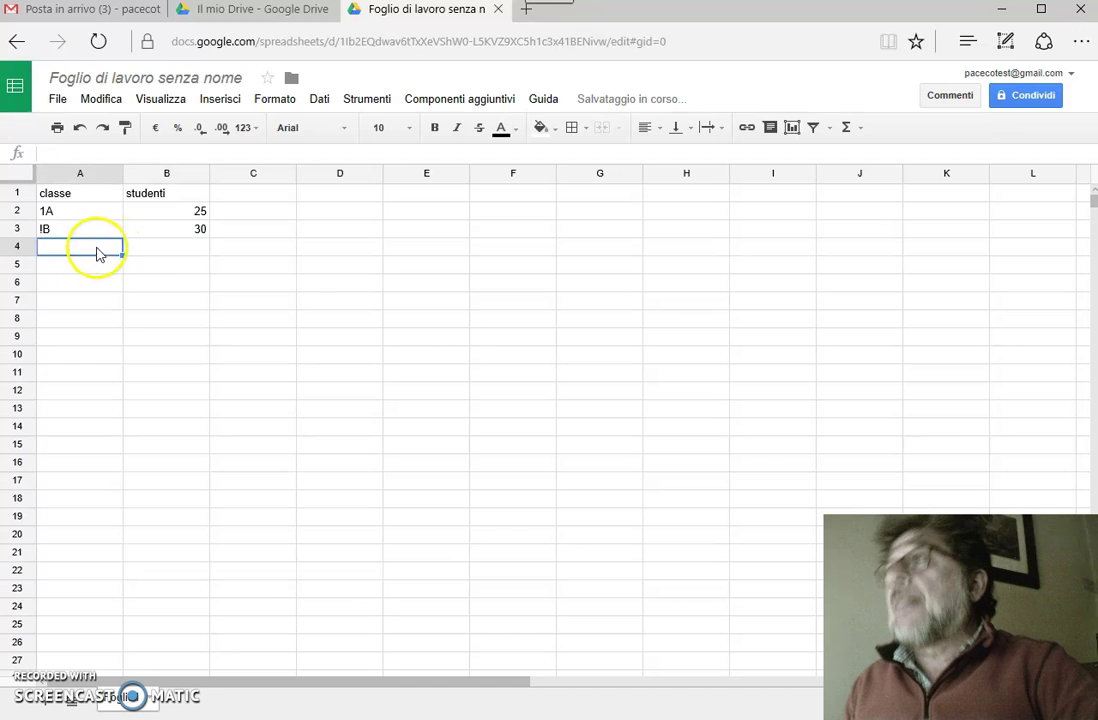
left_click(45, 231)
double_click(45, 233)
type("1")
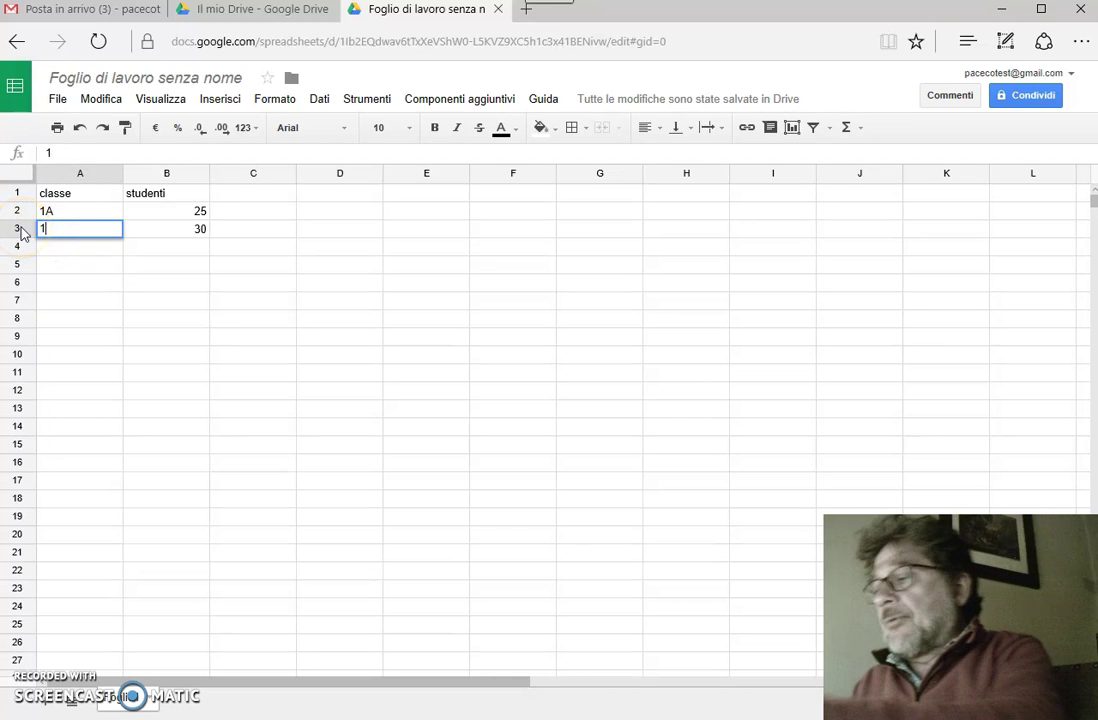
left_click(40, 247)
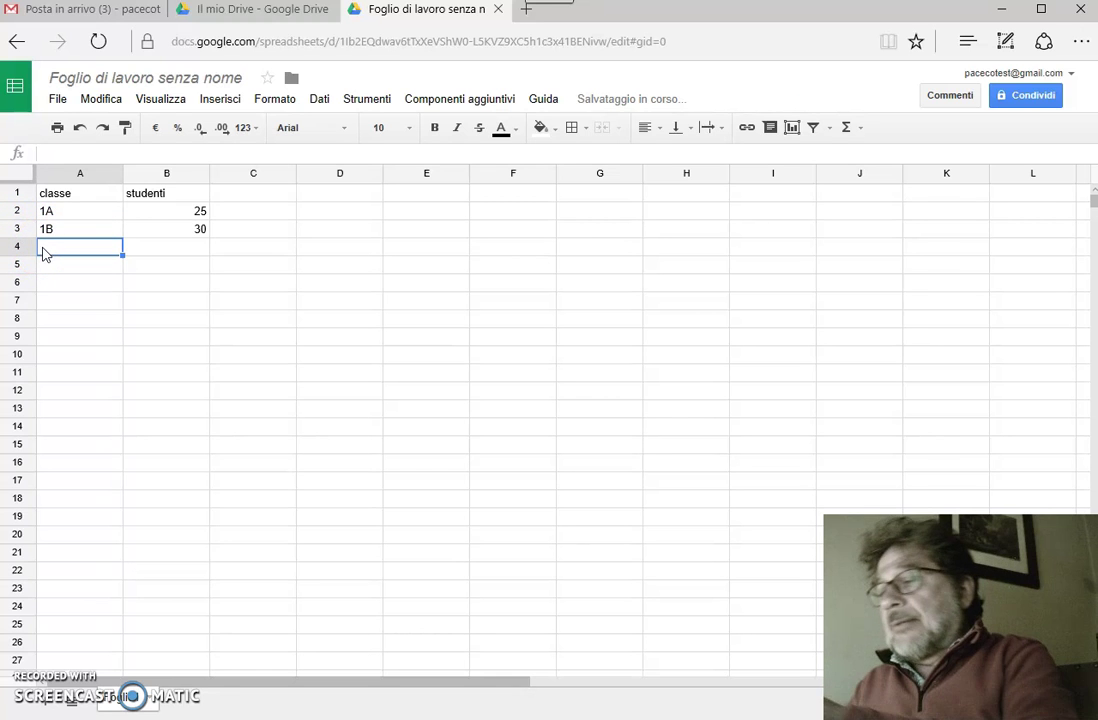
type("£c")
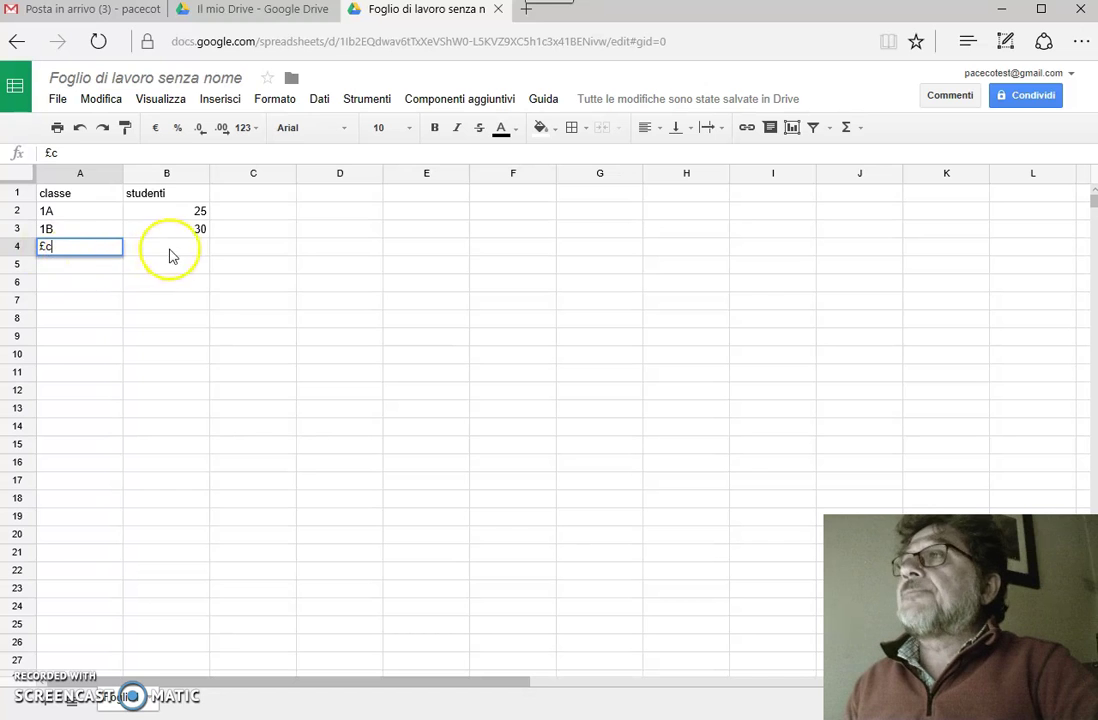
key("BackSpace")
key("BackSpace")
type("3C")
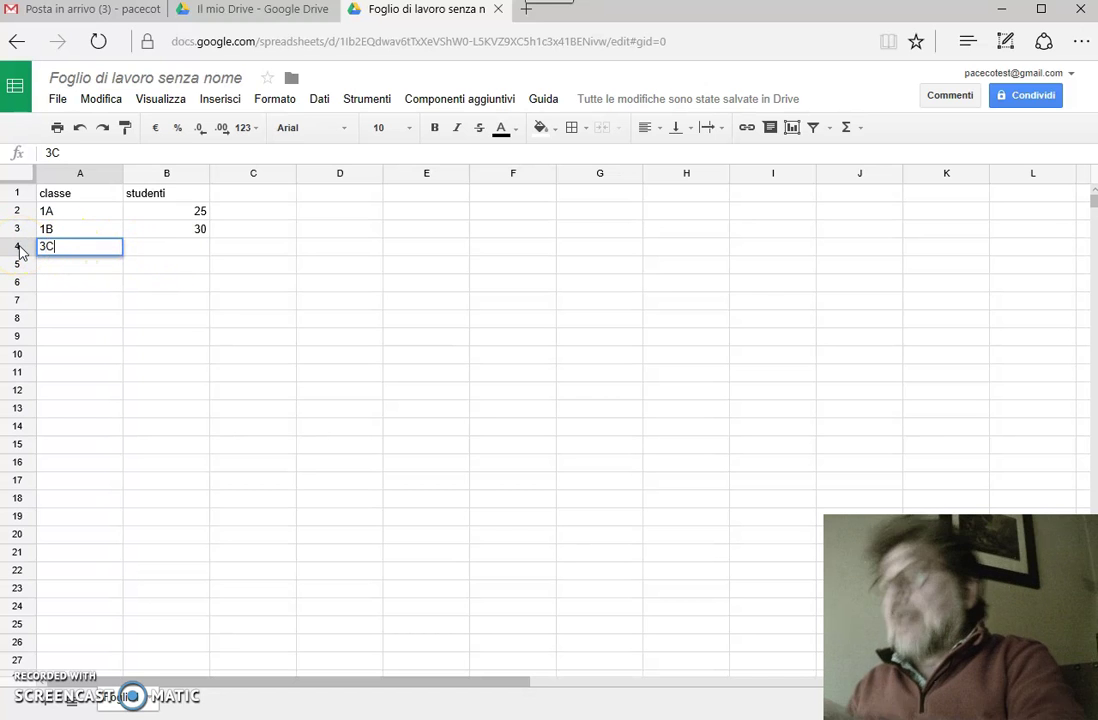
left_click(160, 250)
Enter 15 students for 3C and class 5A with 21 students.
type("15")
left_click(89, 268)
type("5")
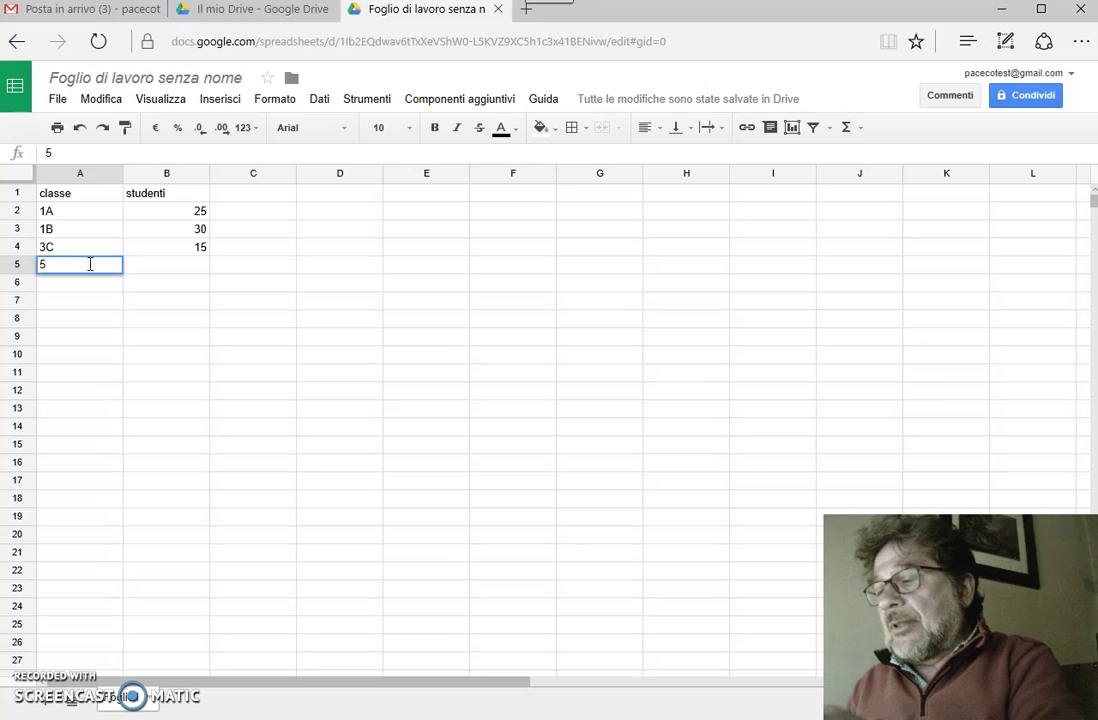
type("A")
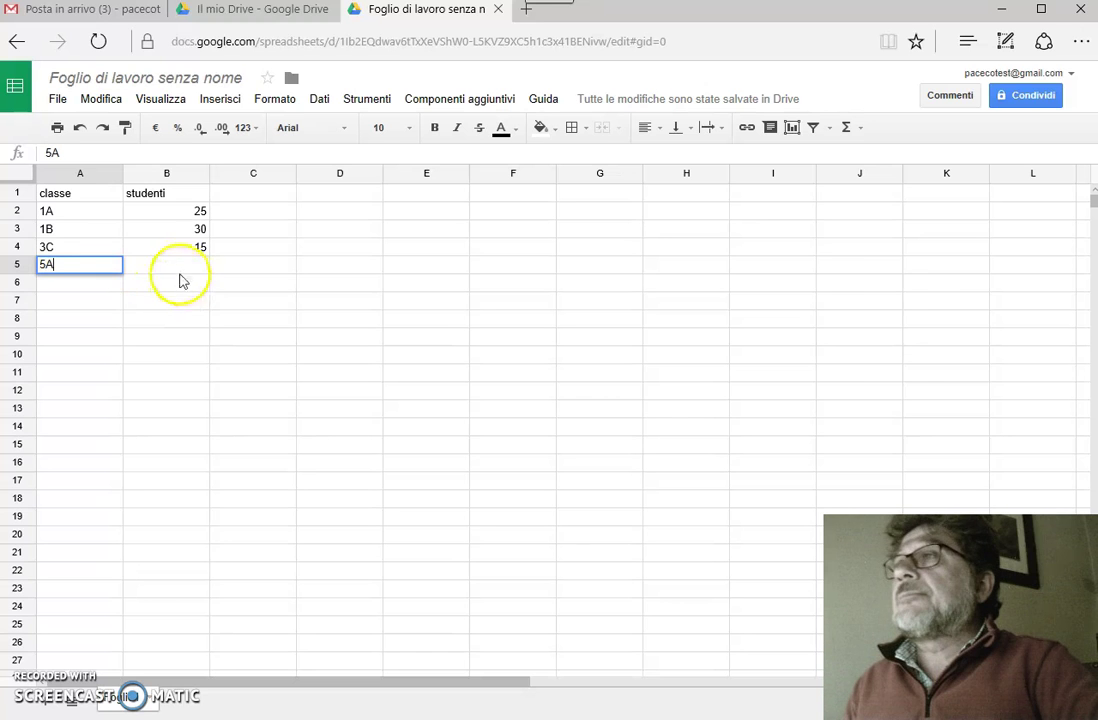
left_click(177, 272)
type("2")
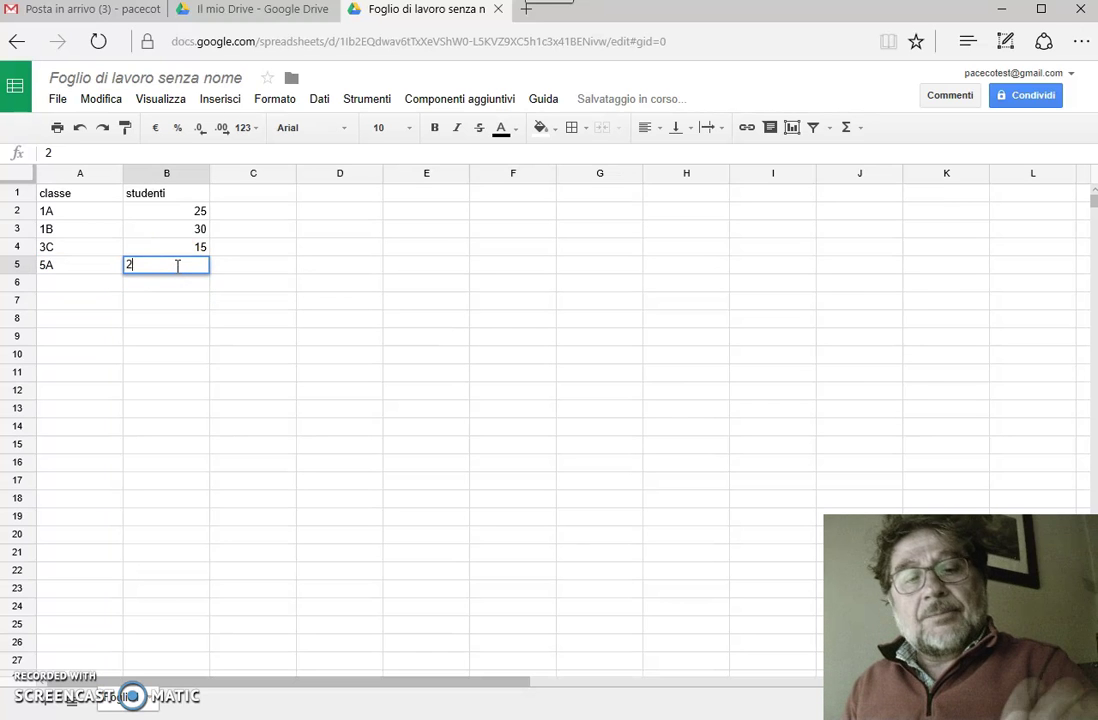
type("1")
left_click(254, 343)
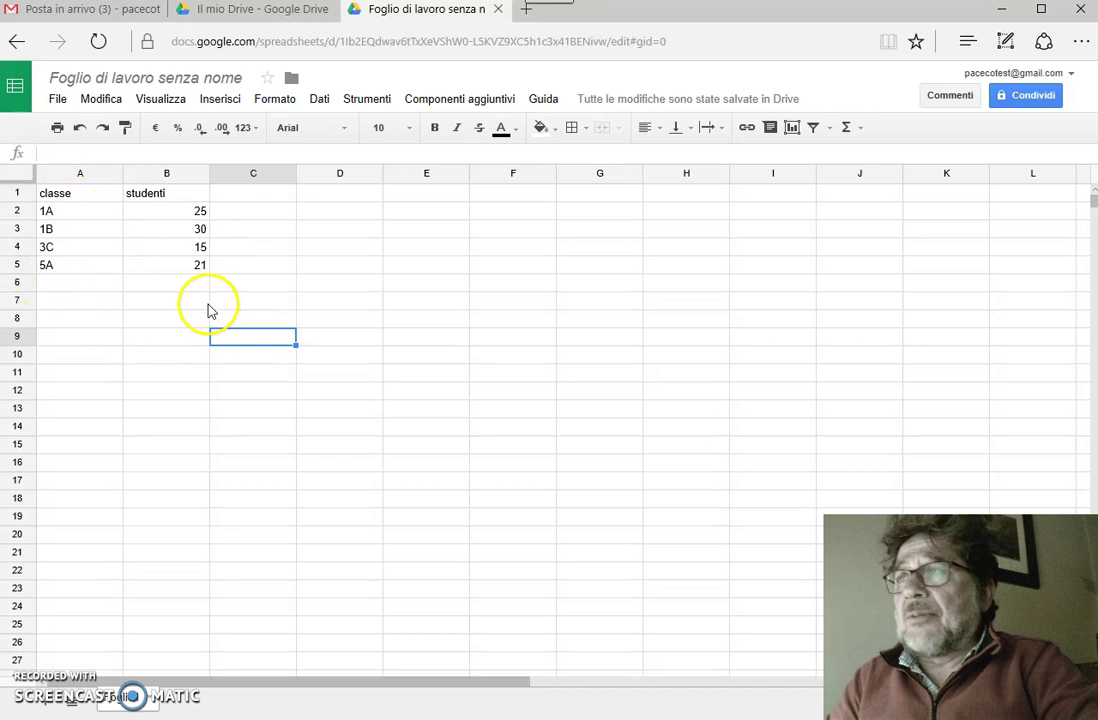
Insert a chart from A1:B5, compare pie and bar previews, and keep the column chart.
left_click_drag(68, 196, 179, 271)
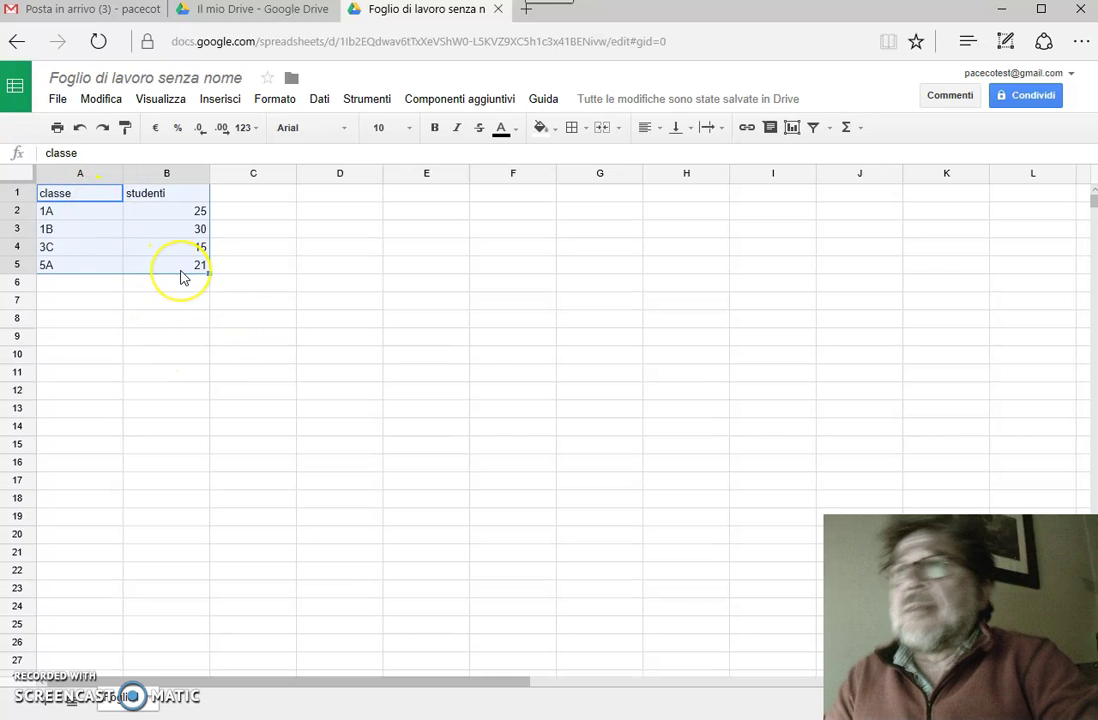
left_click(221, 103)
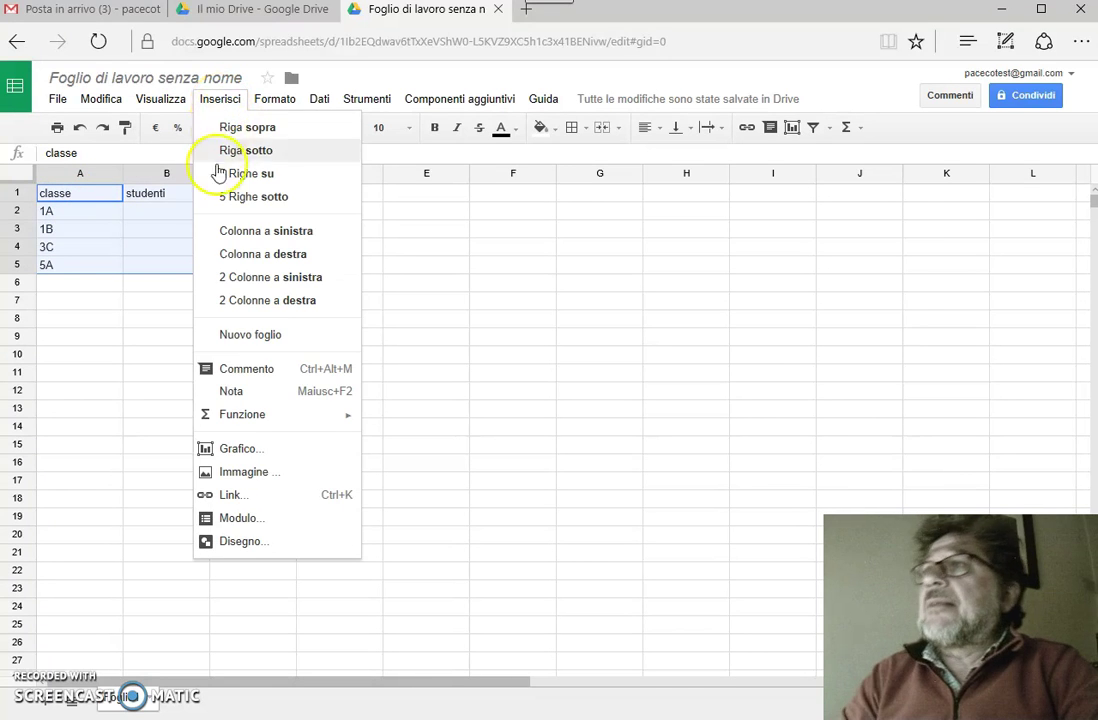
left_click(276, 455)
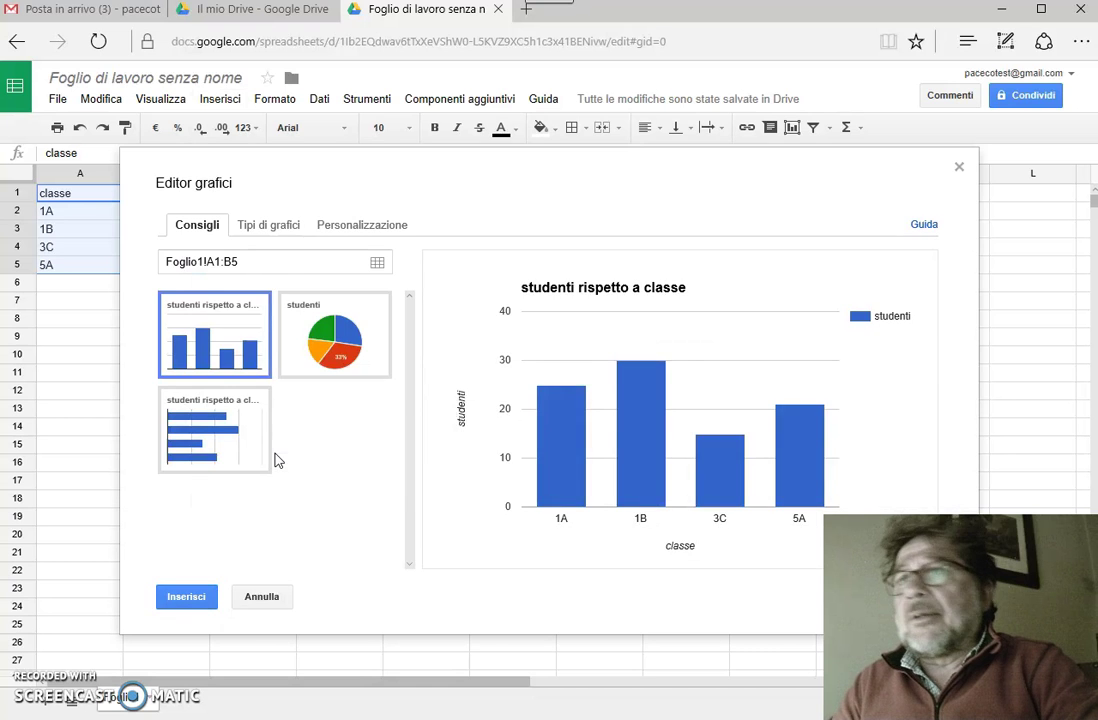
mouse_move(670, 178)
left_mouse_down()
mouse_move(670, 93)
mouse_move(659, 93)
left_mouse_up()
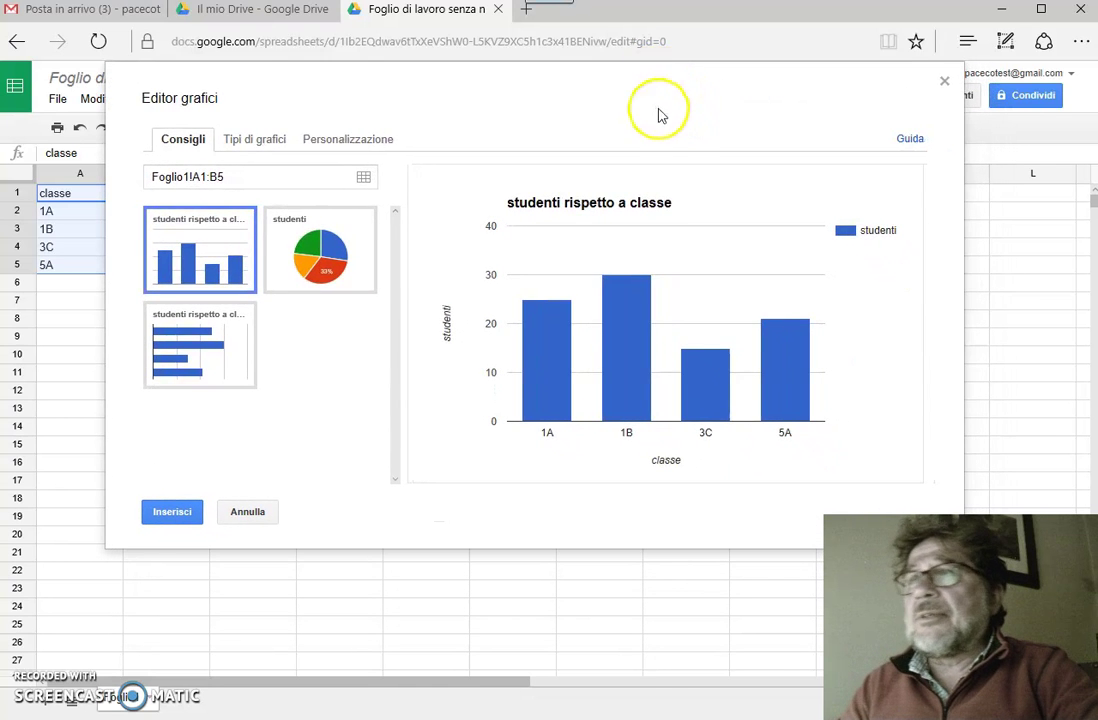
mouse_move(613, 400)
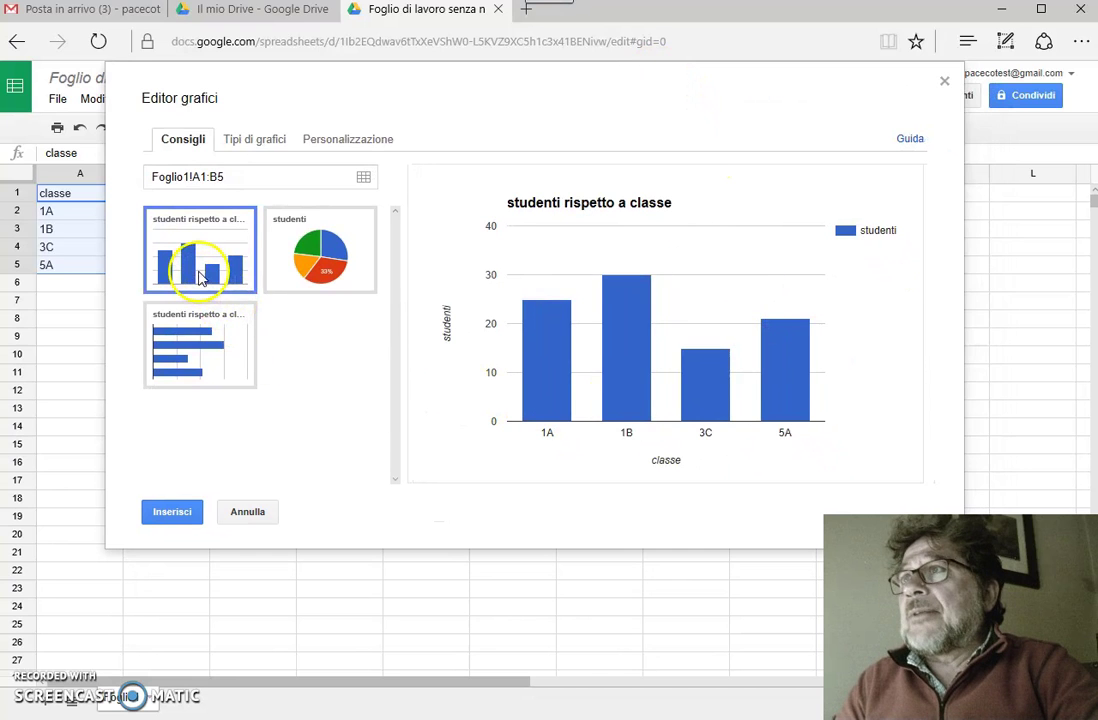
left_click(308, 276)
left_click(214, 258)
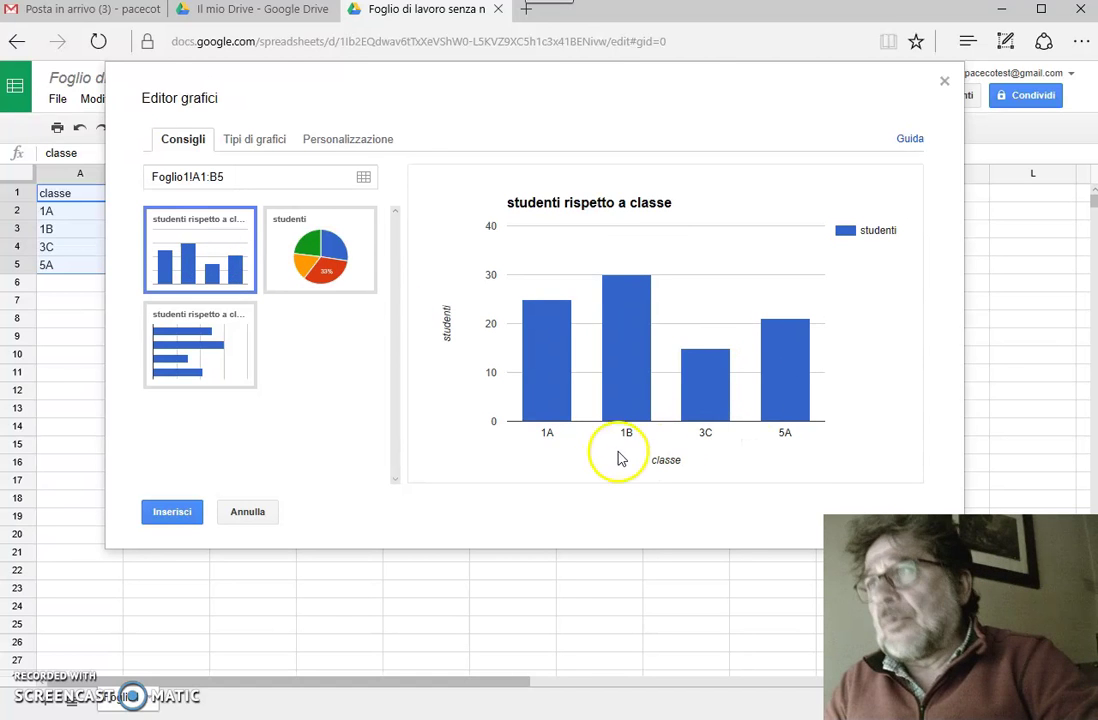
left_click(213, 371)
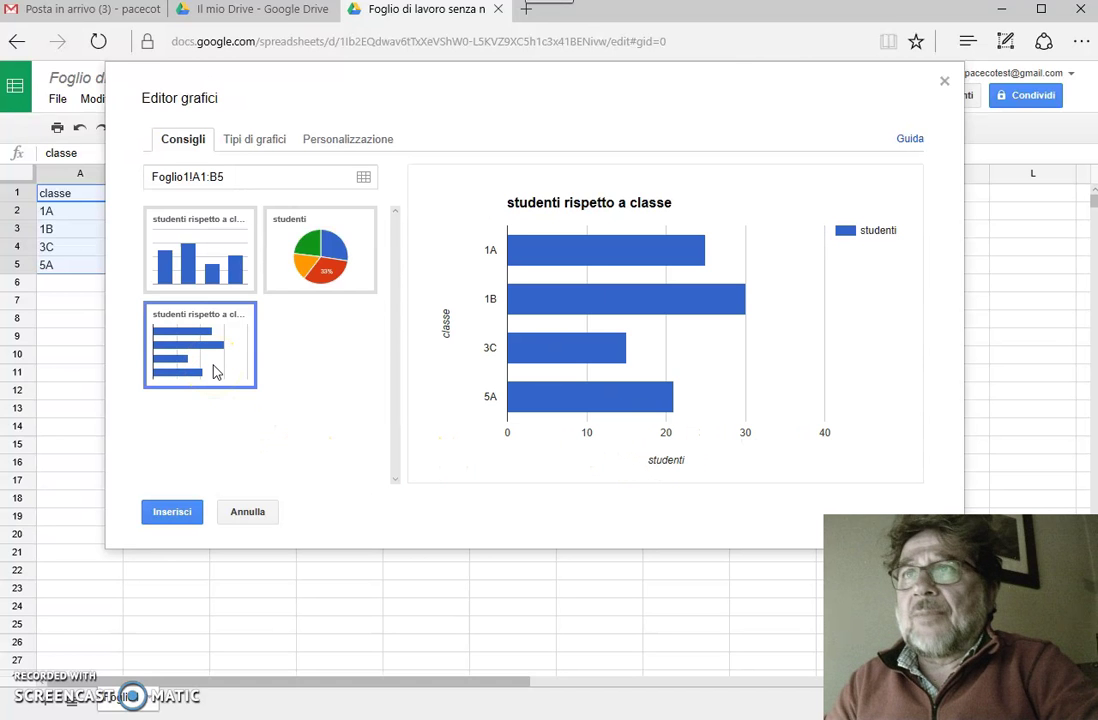
left_click(205, 245)
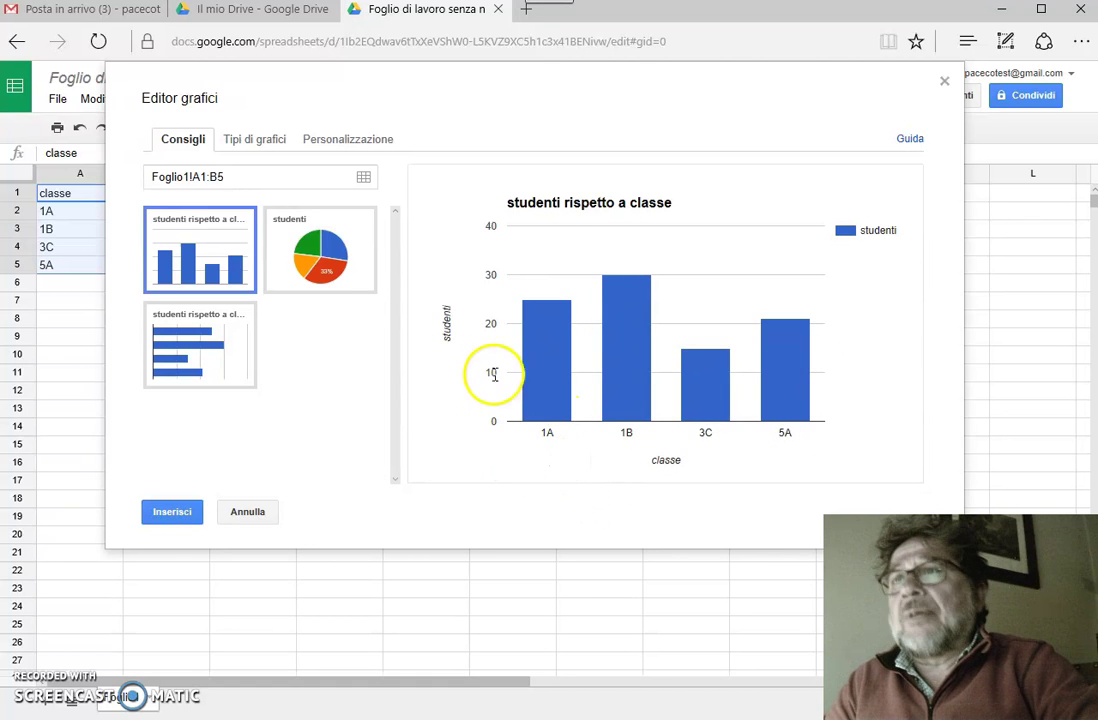
left_click(166, 513)
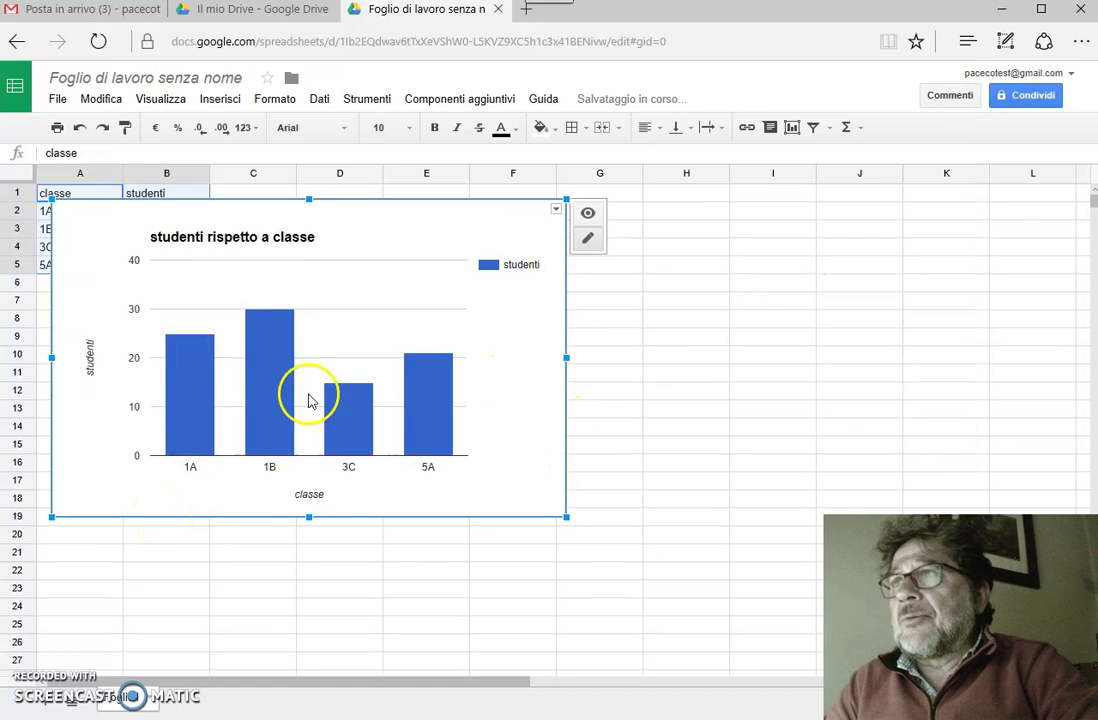
Move the chart right of the table and select the 21 in B5 for editing.
left_click_drag(341, 329, 532, 326)
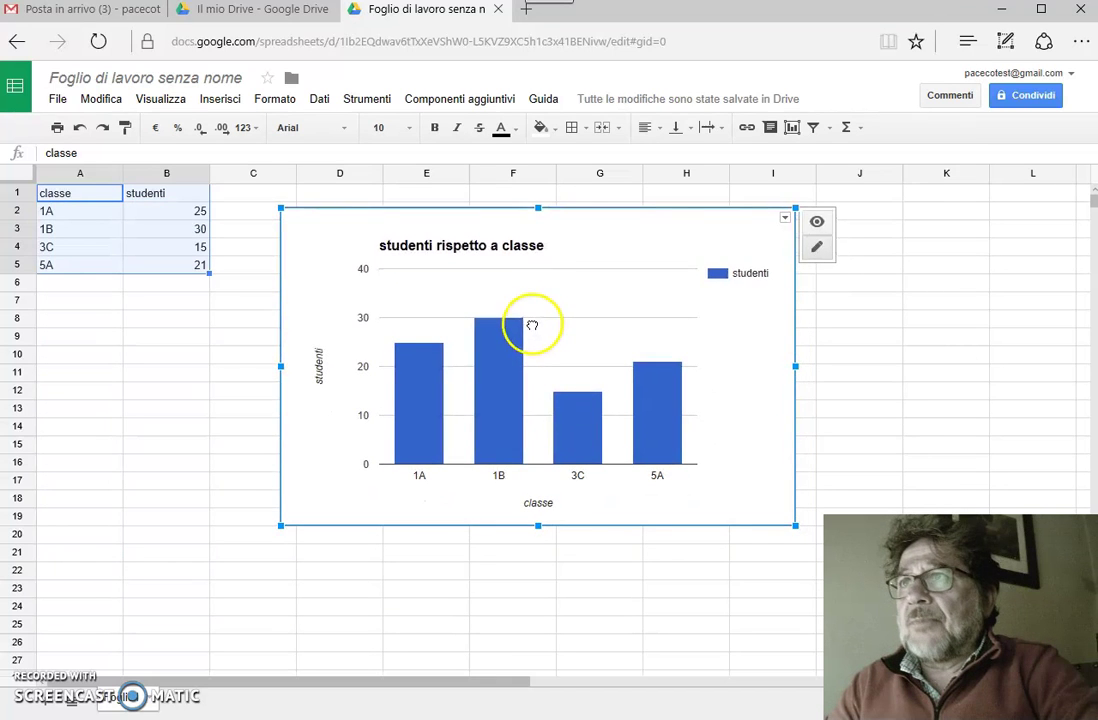
left_click(441, 571)
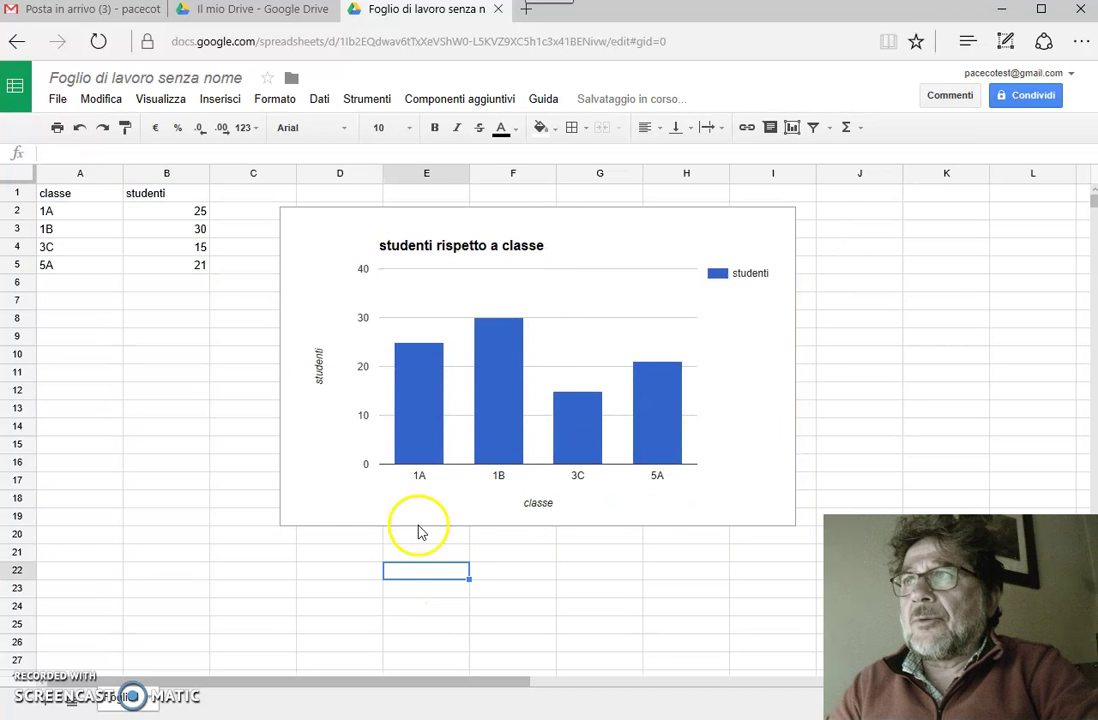
left_click(456, 482)
left_click(193, 272)
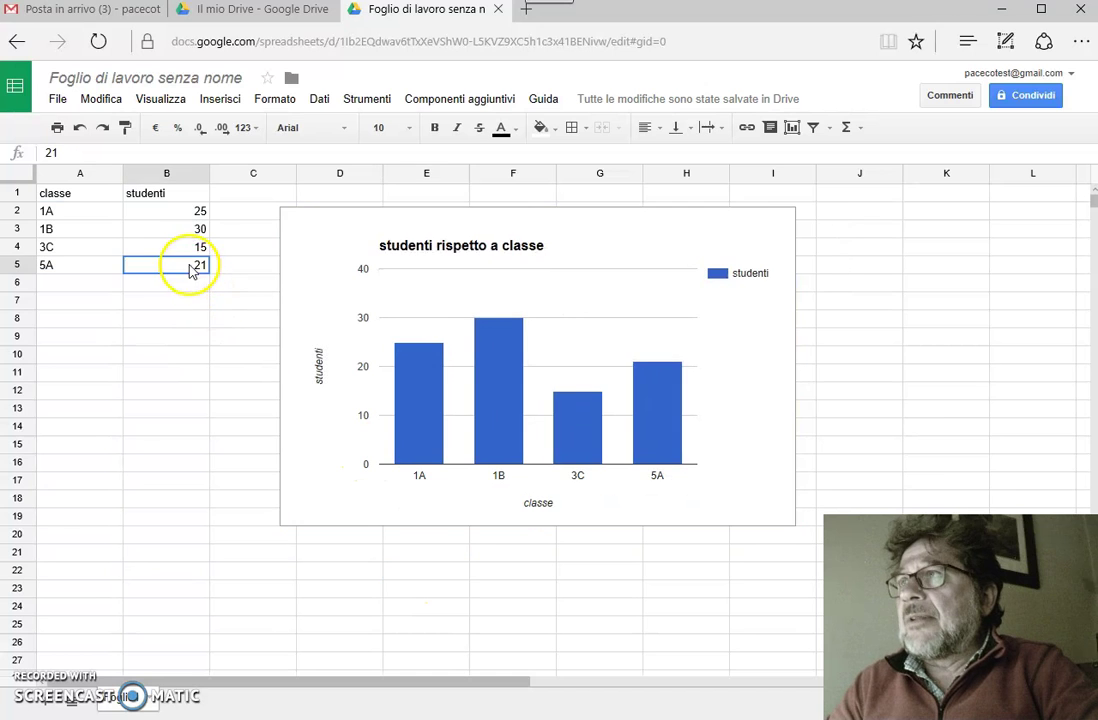
left_click_drag(195, 265, 216, 266)
Change class 5A's count in B5 to 25, then open and dismiss the Foglio1 tab menu.
type("25")
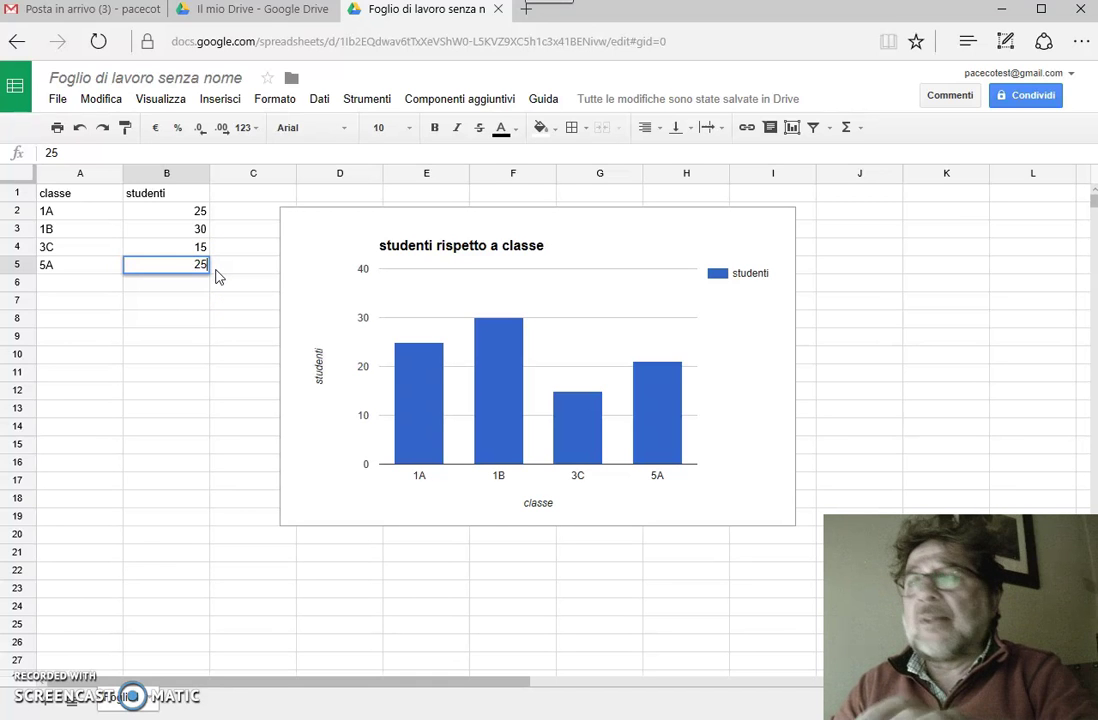
key("Return")
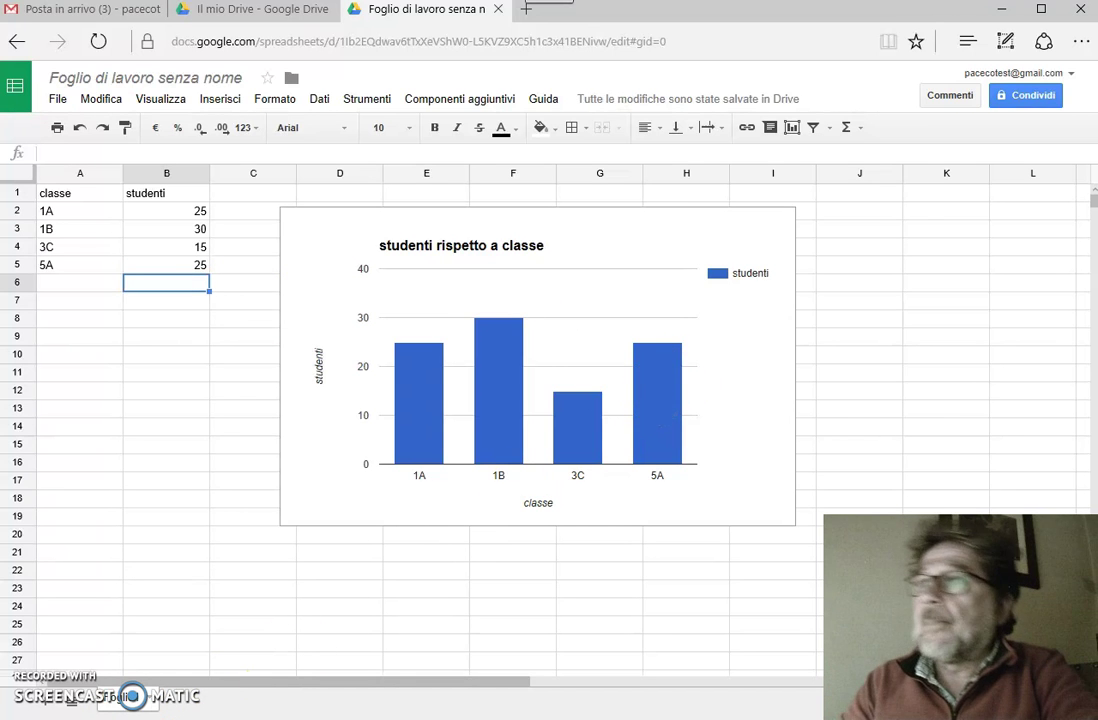
left_click(152, 703)
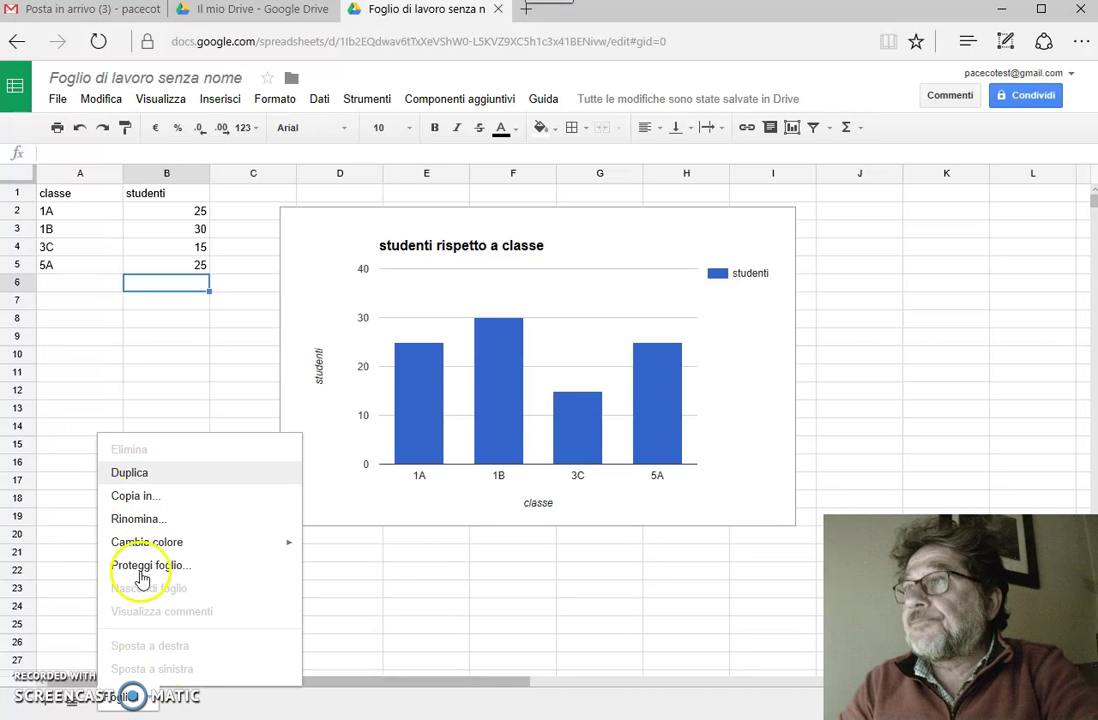
left_click(185, 708)
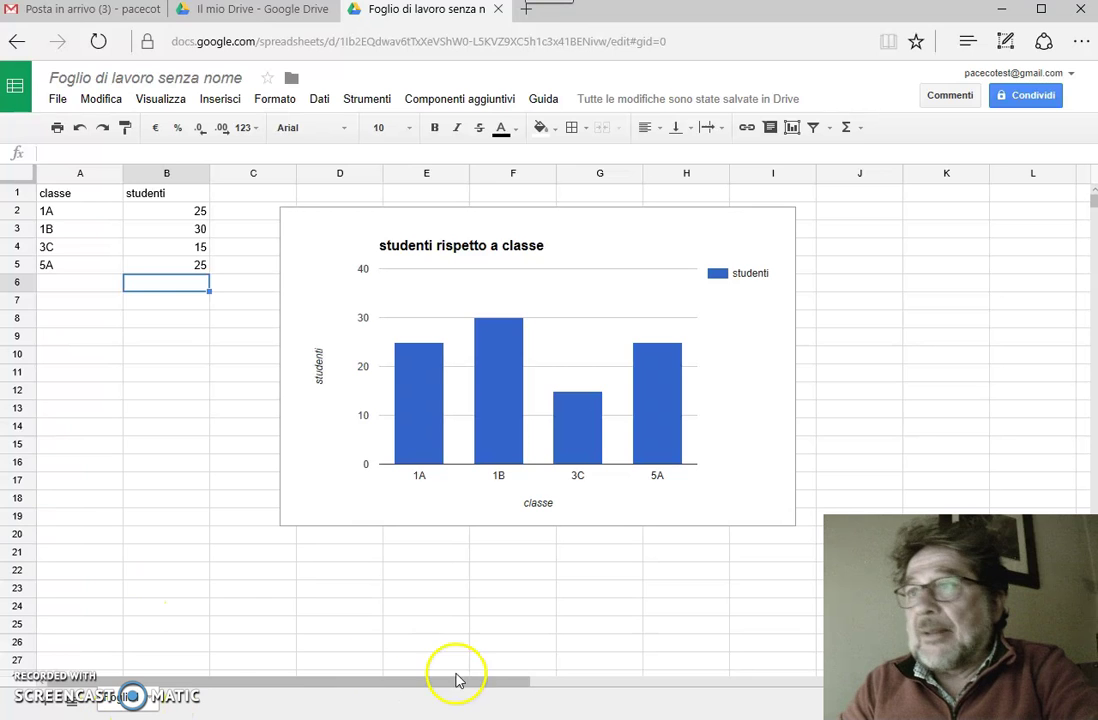
Add a new sheet with headers X in A1 and Y=3X^2 in B1.
left_click(46, 709)
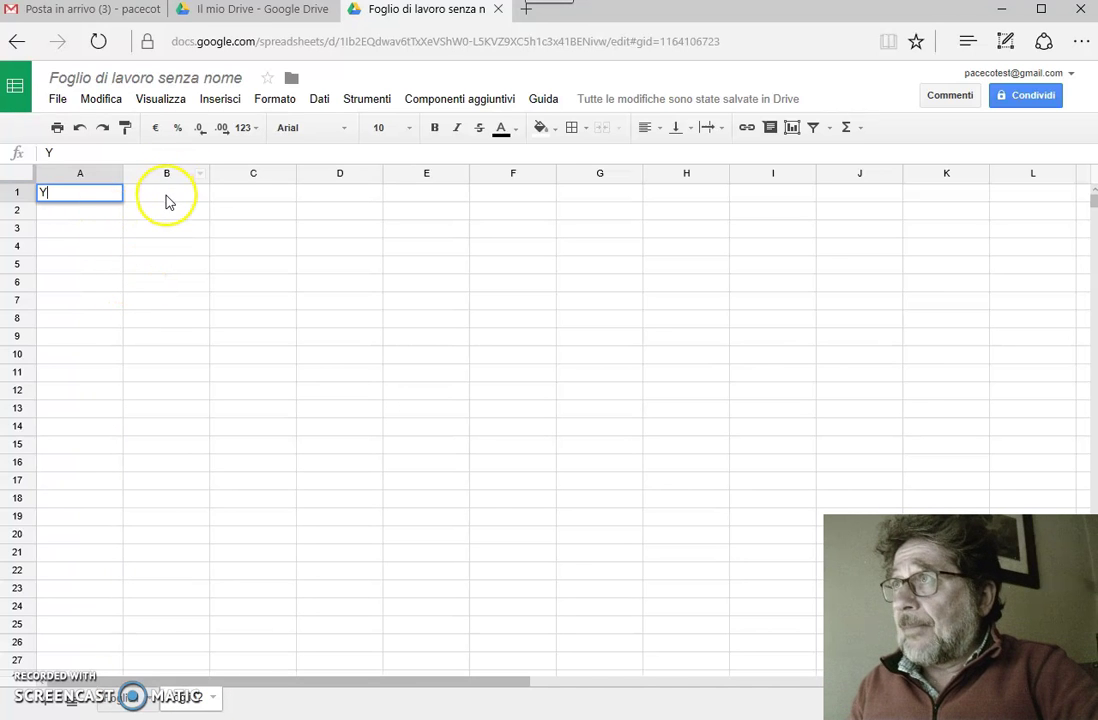
left_click(168, 202)
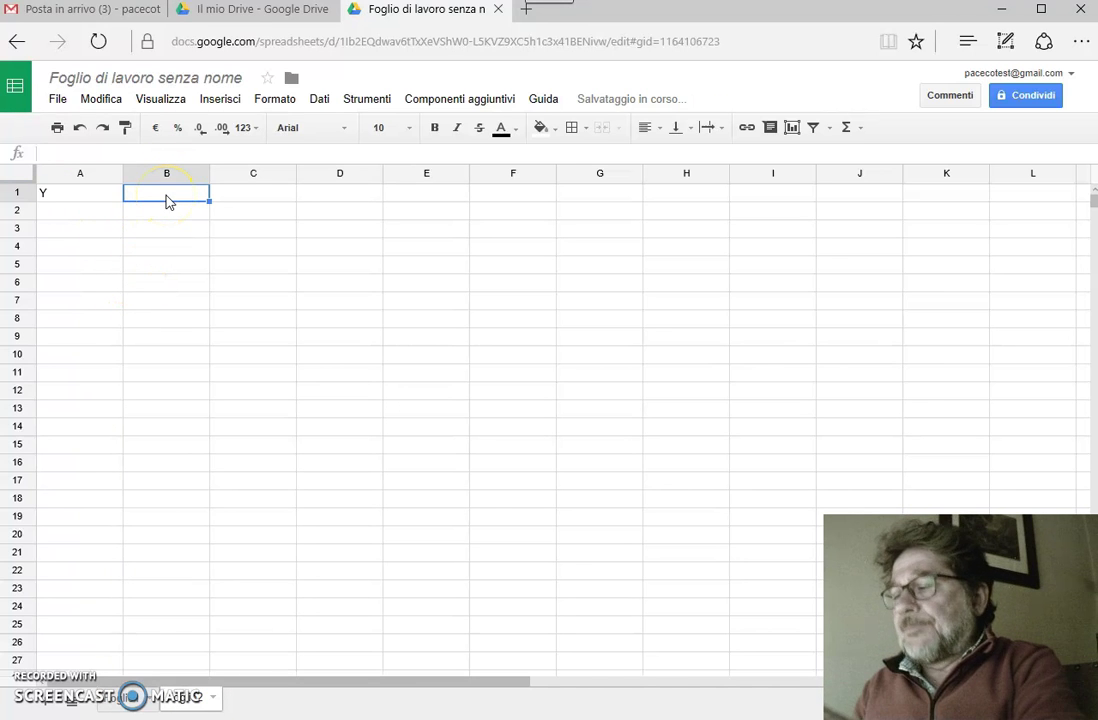
left_click(70, 198)
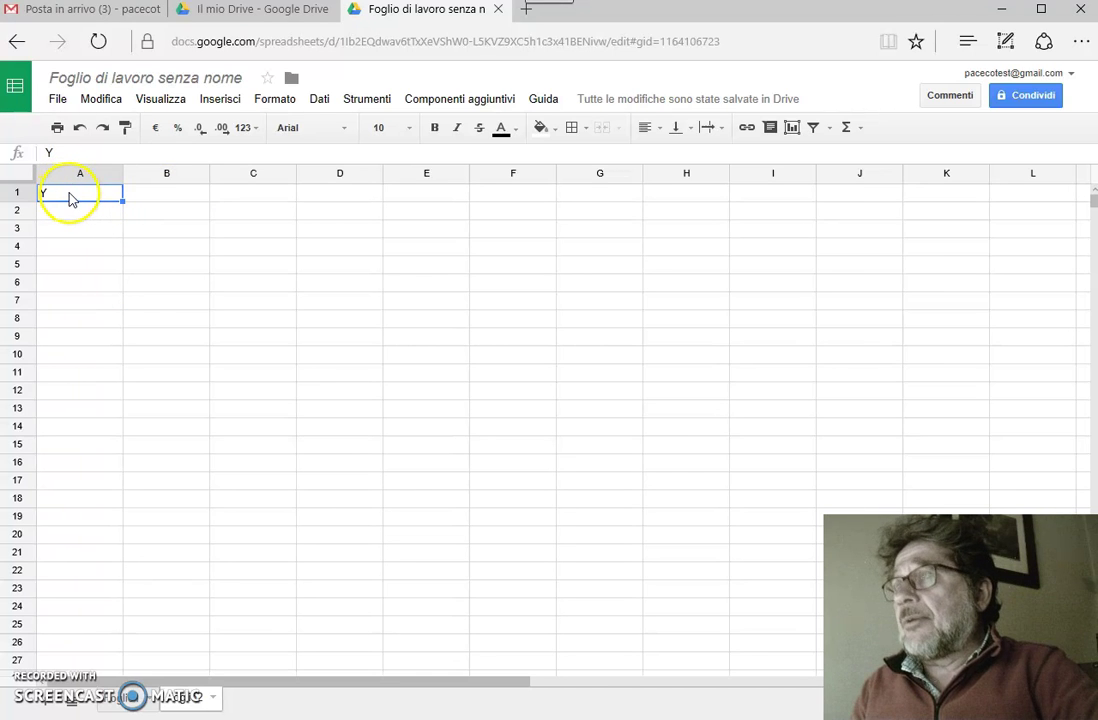
type("X")
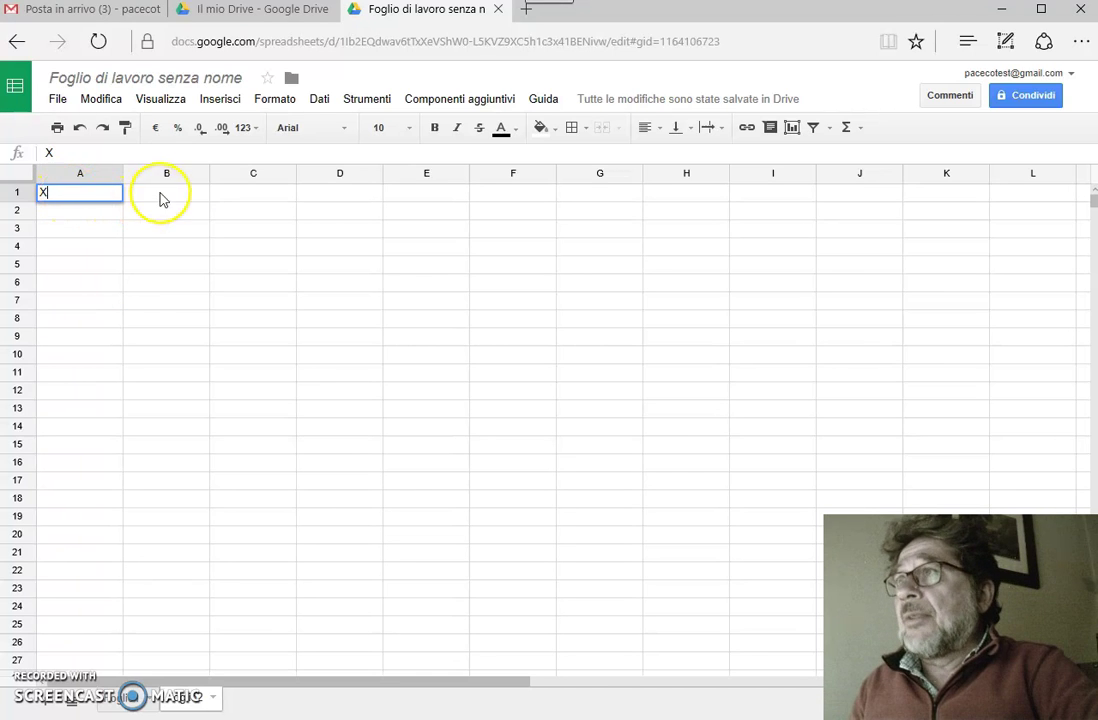
left_click(162, 198)
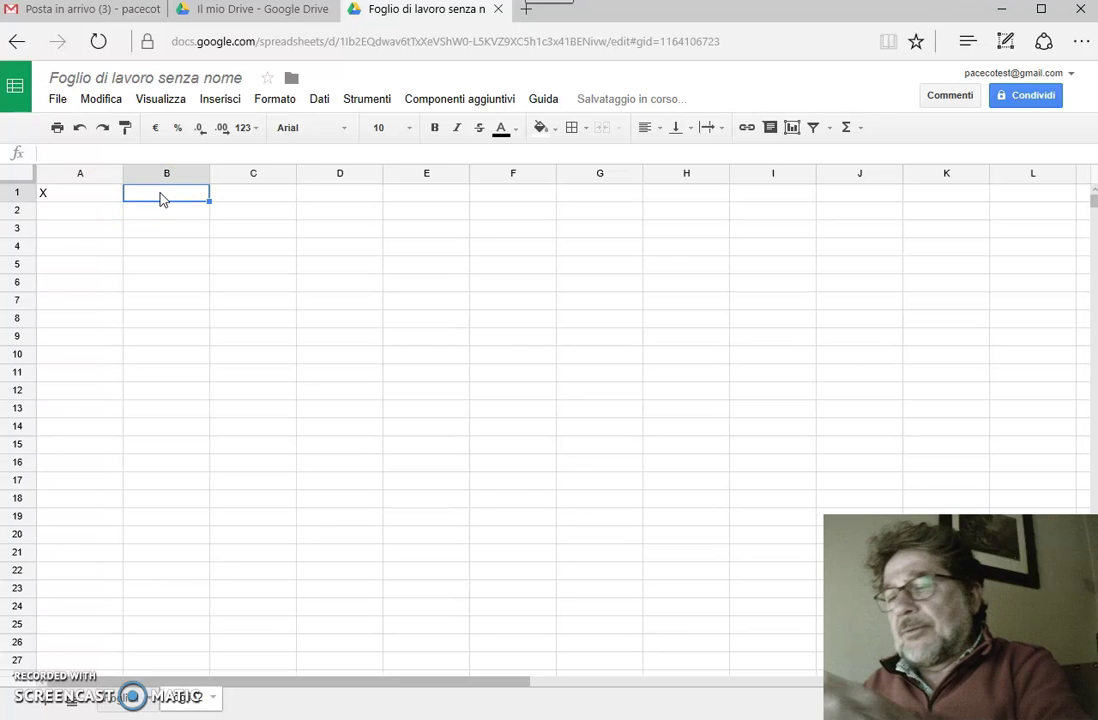
type("Y=3X^2")
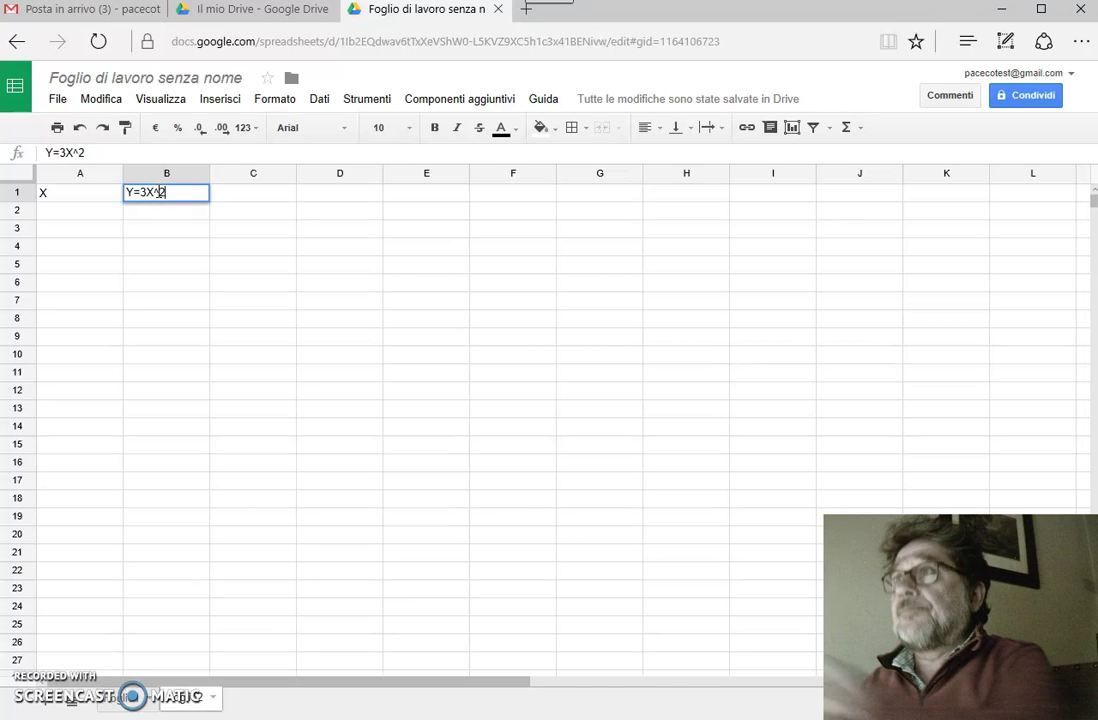
key("Return")
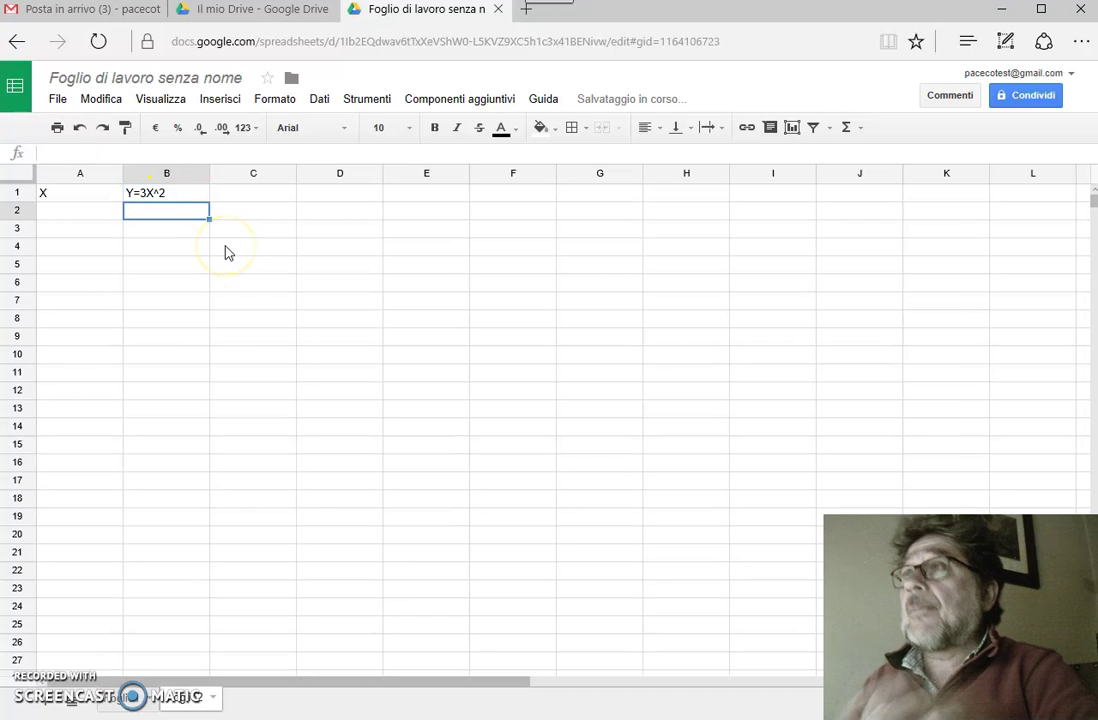
Enter 0 and 1 in A2:A3 and fill the X series down to 21 in A23.
left_click(78, 213)
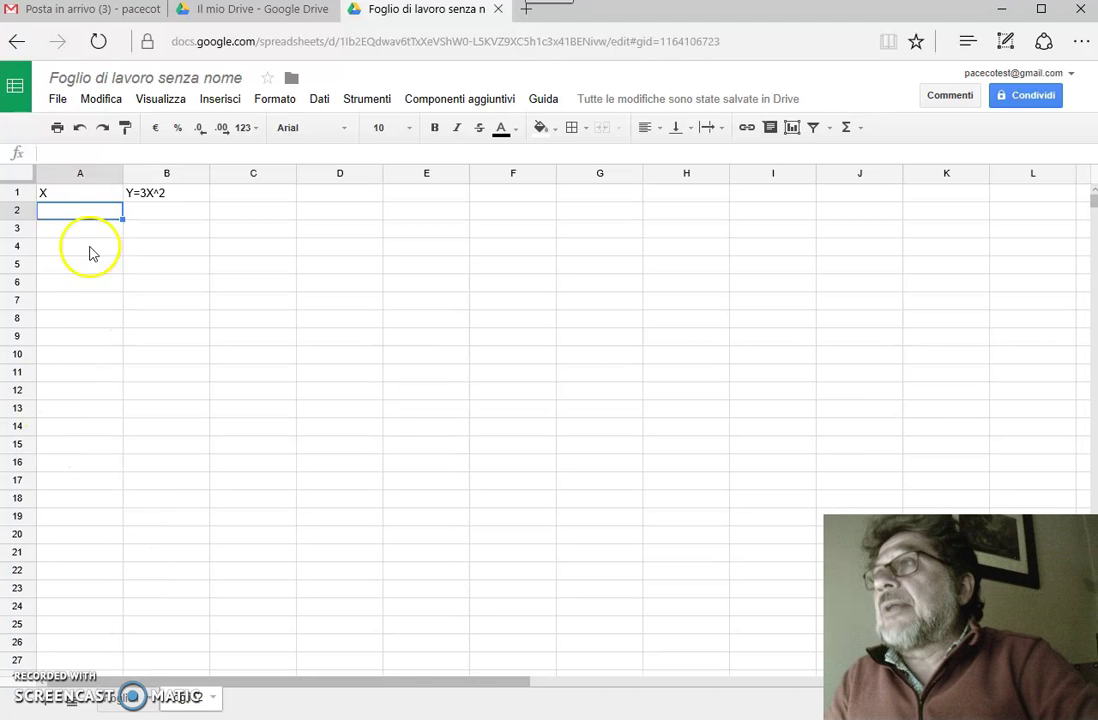
type("0")
key("Return")
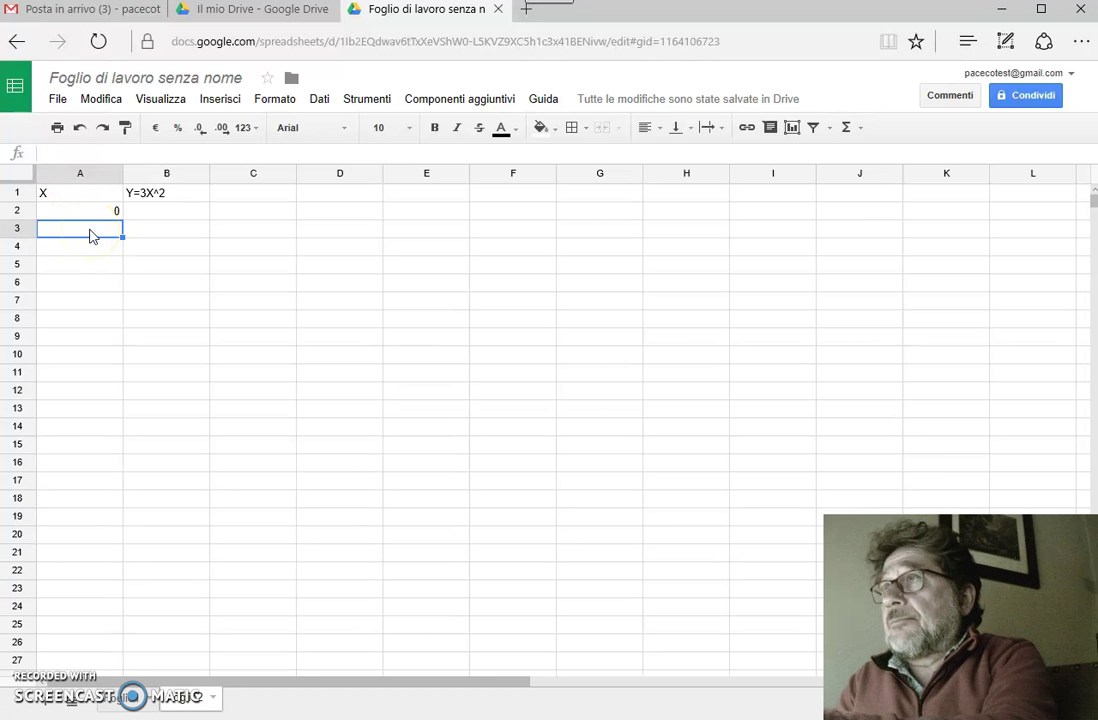
type("1")
key("Return")
left_click(140, 244)
left_click_drag(112, 213, 123, 235)
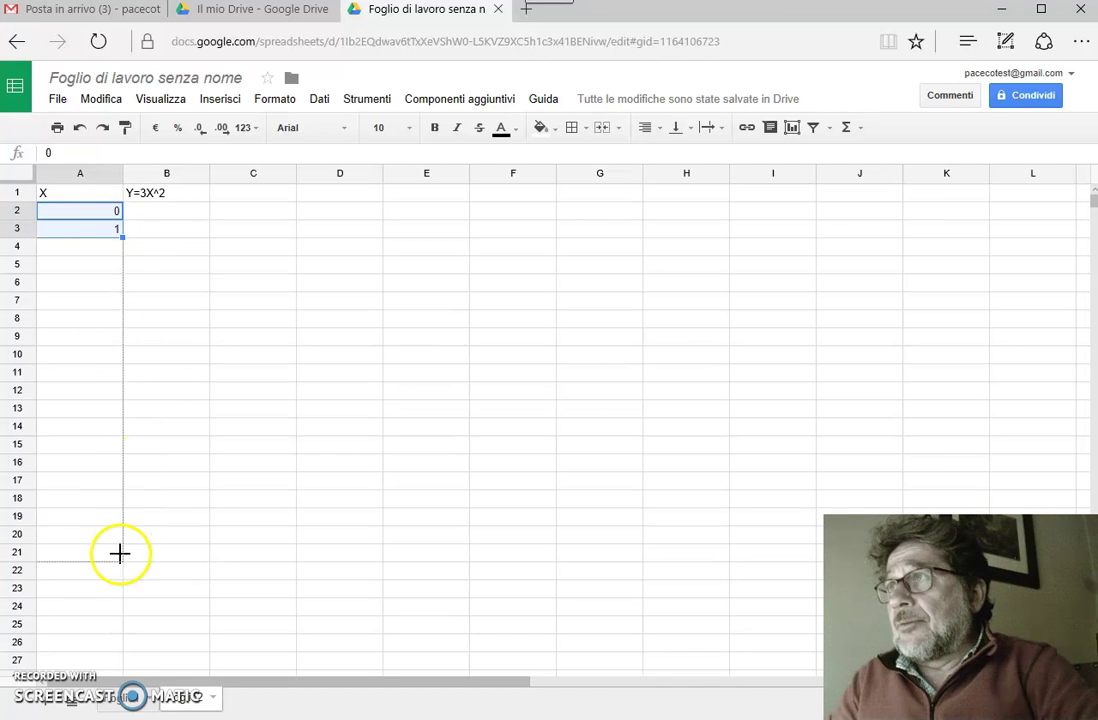
left_click_drag(122, 236, 118, 597)
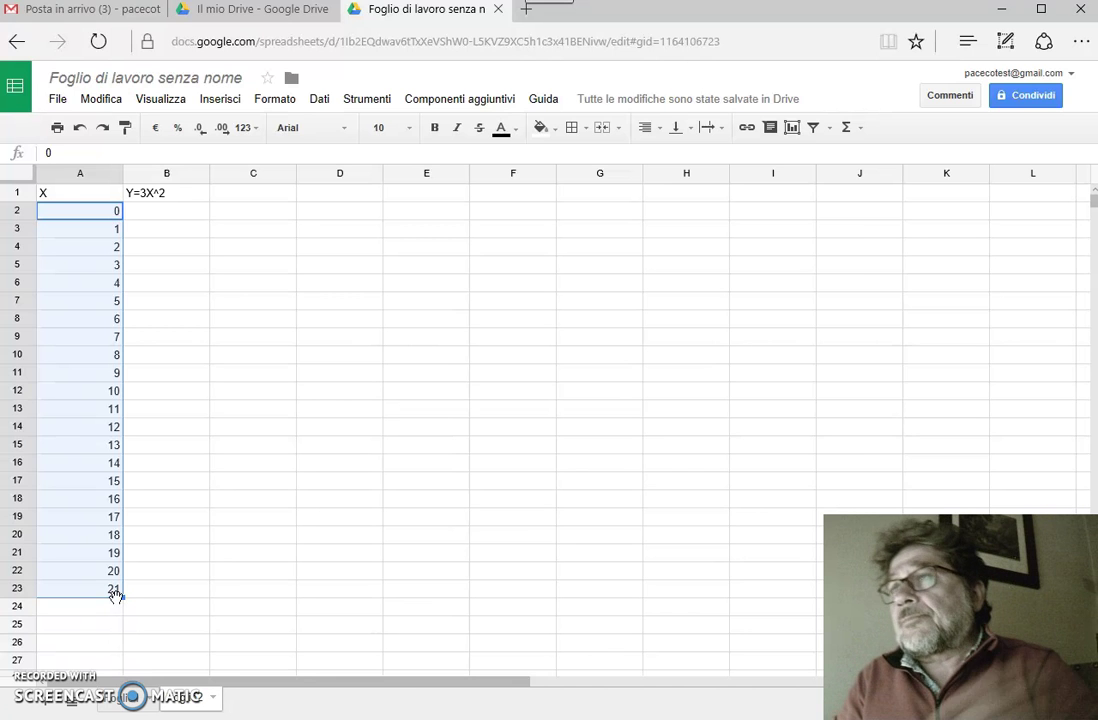
left_click(172, 216)
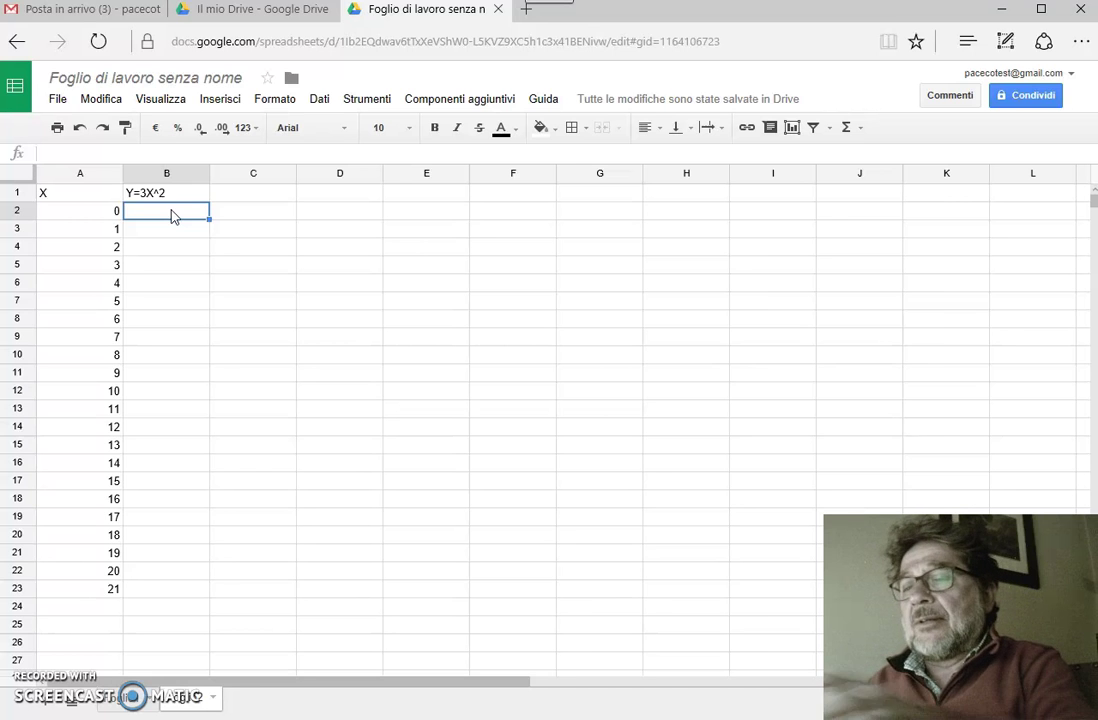
Enter =3*A2^2 in B2 and fill it down to B23.
type("=")
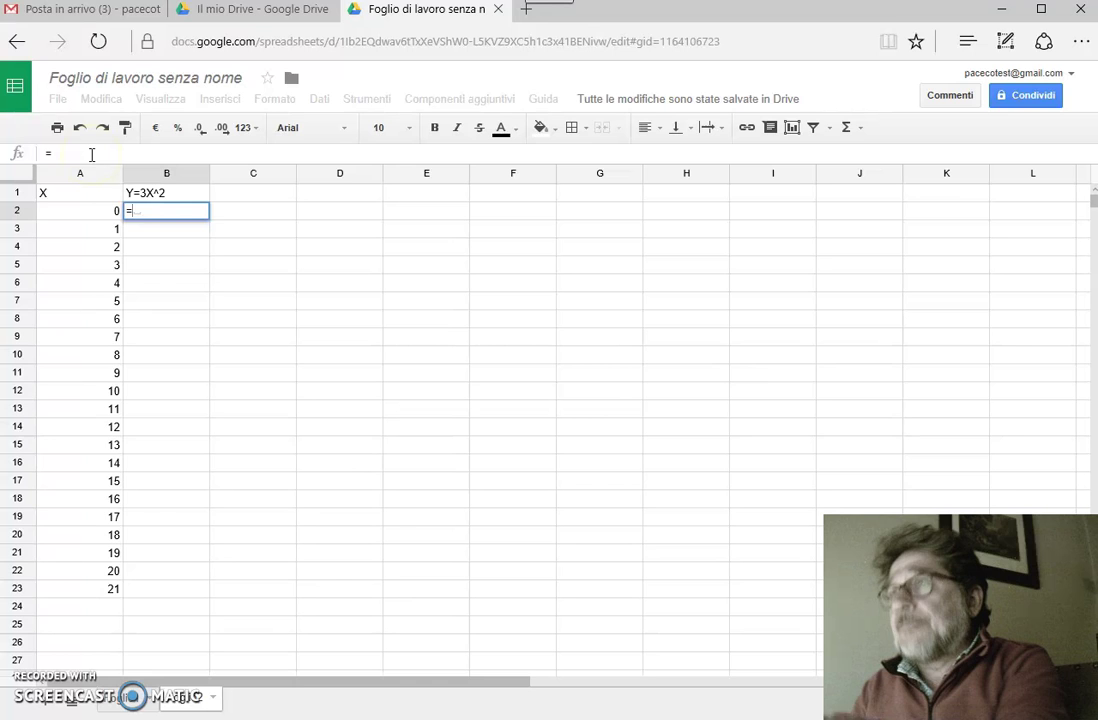
type("3")
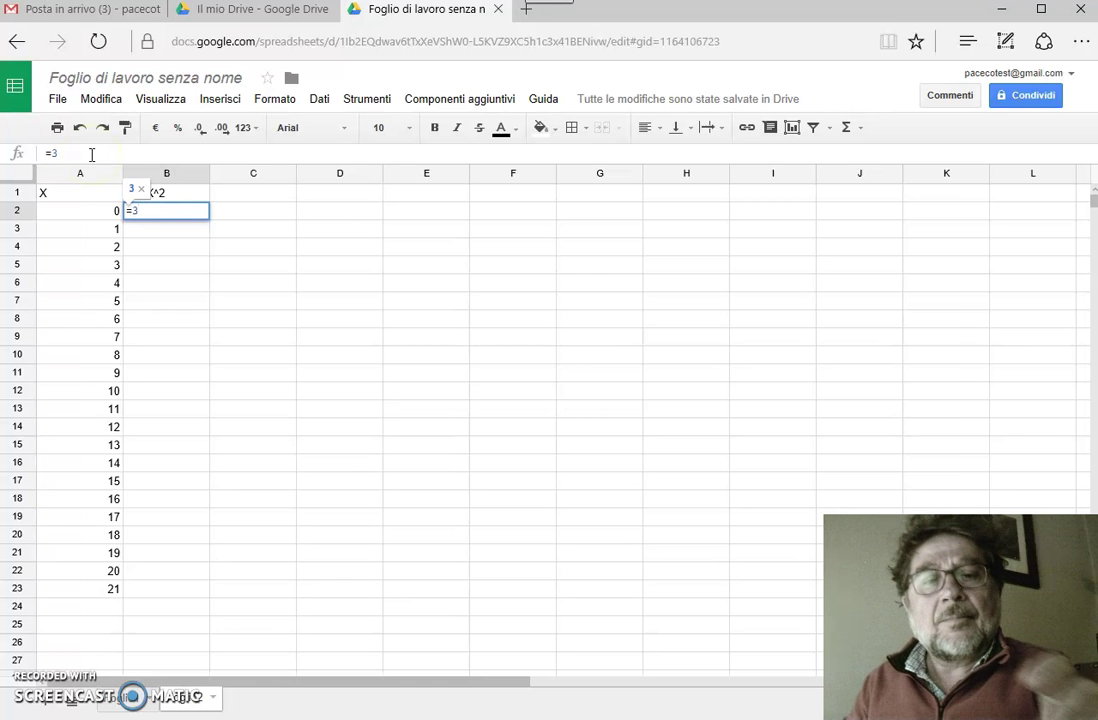
type("*")
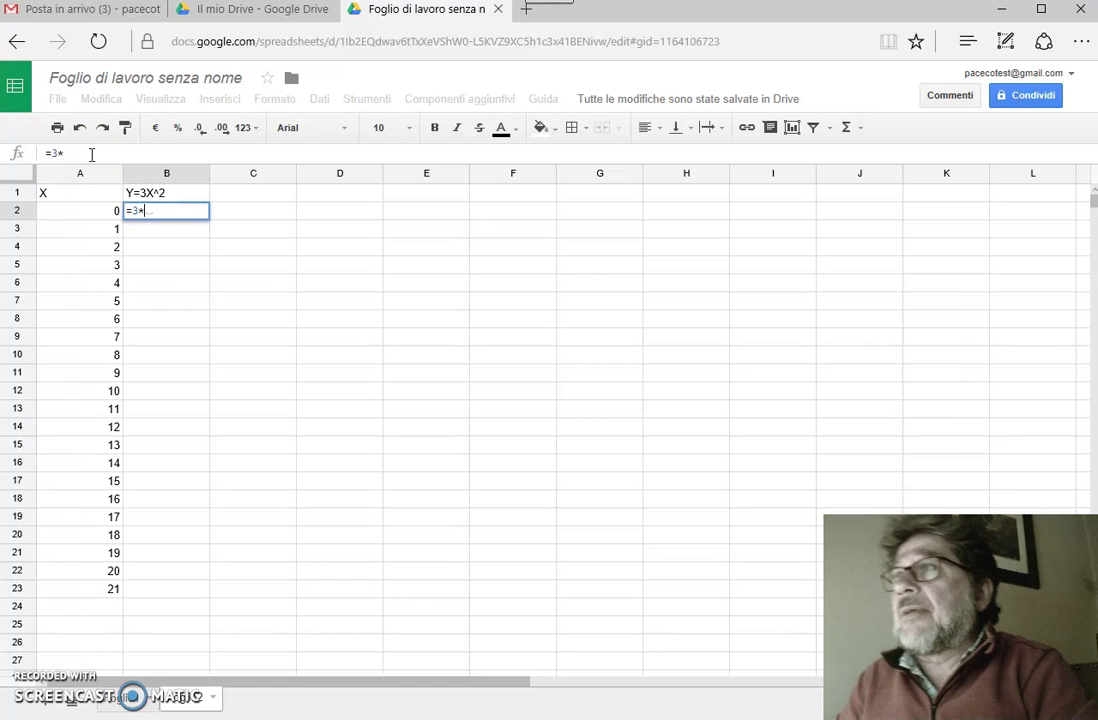
left_click(81, 217)
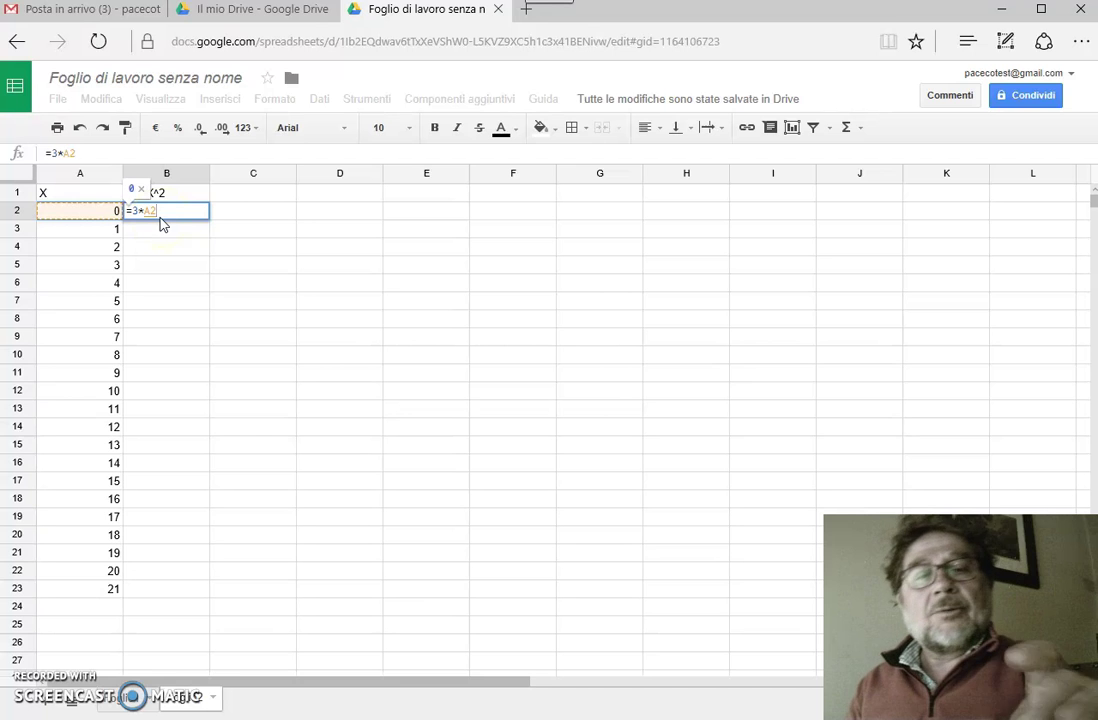
type("^")
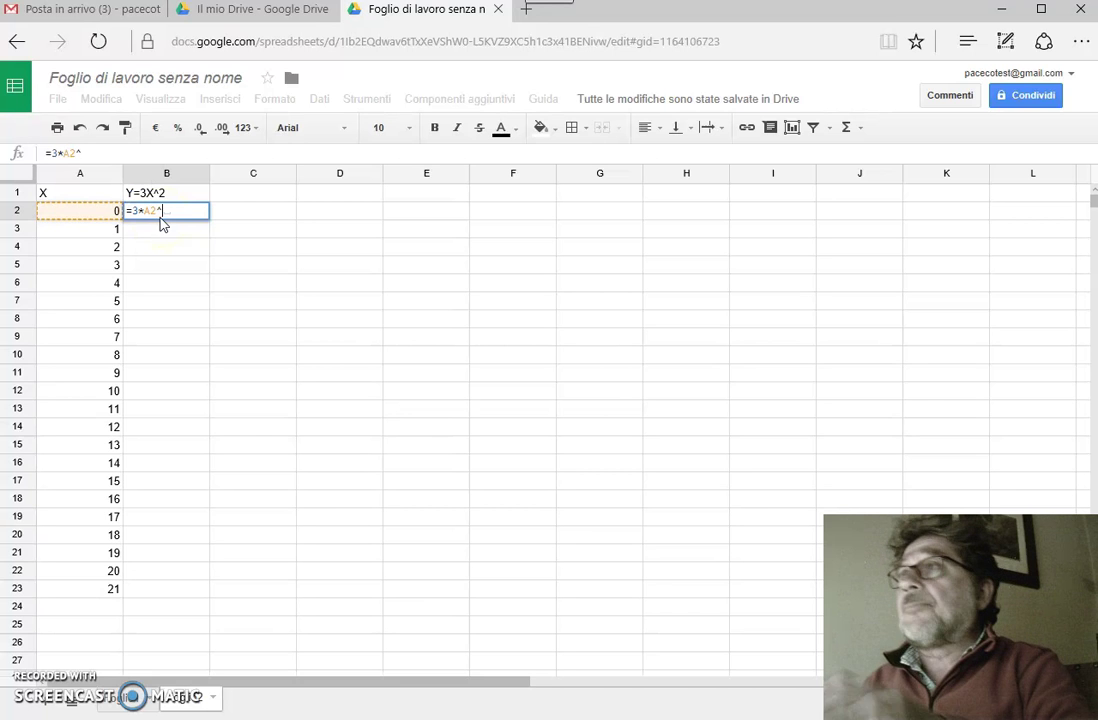
type("2")
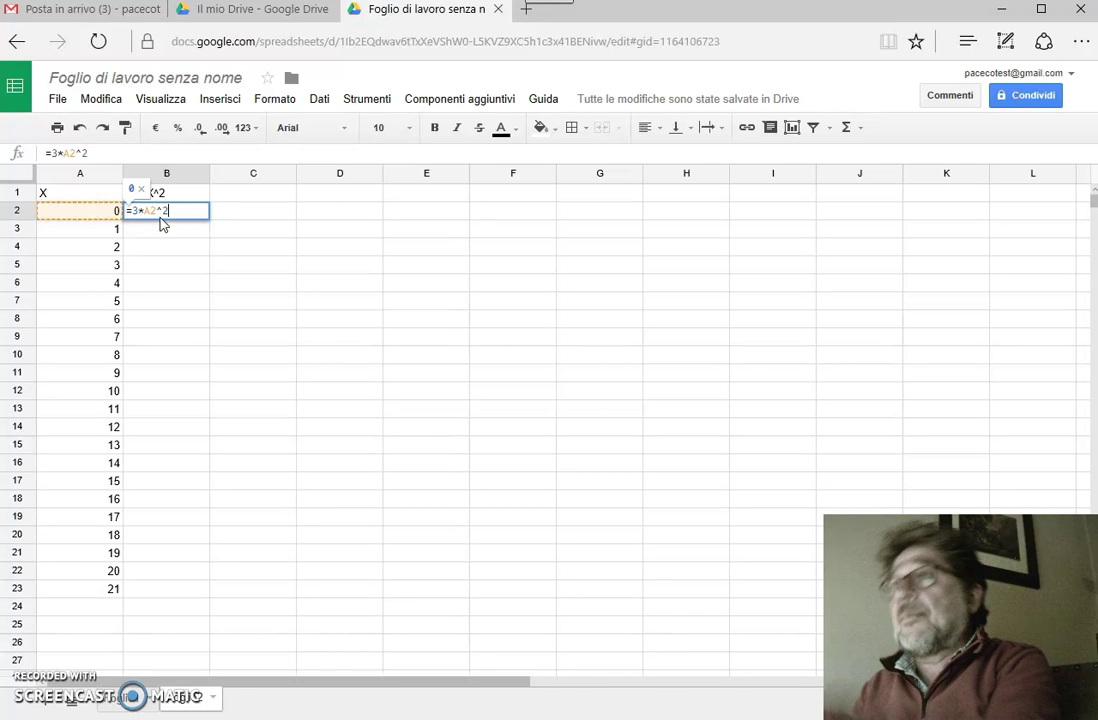
key("Return")
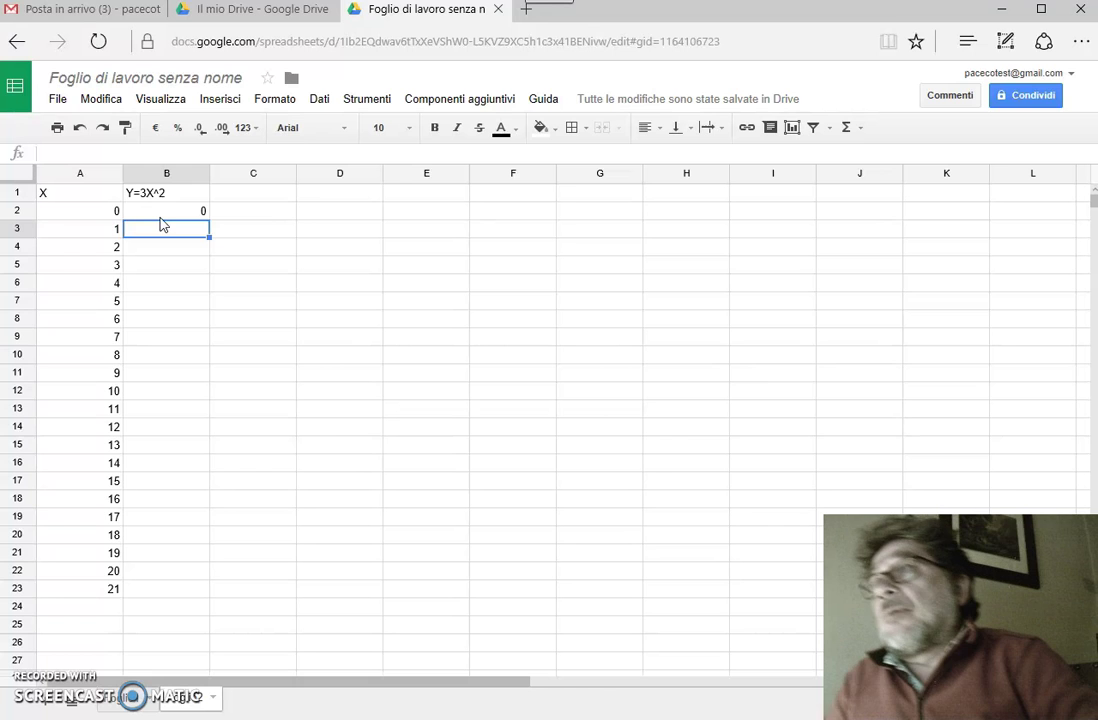
left_click(172, 213)
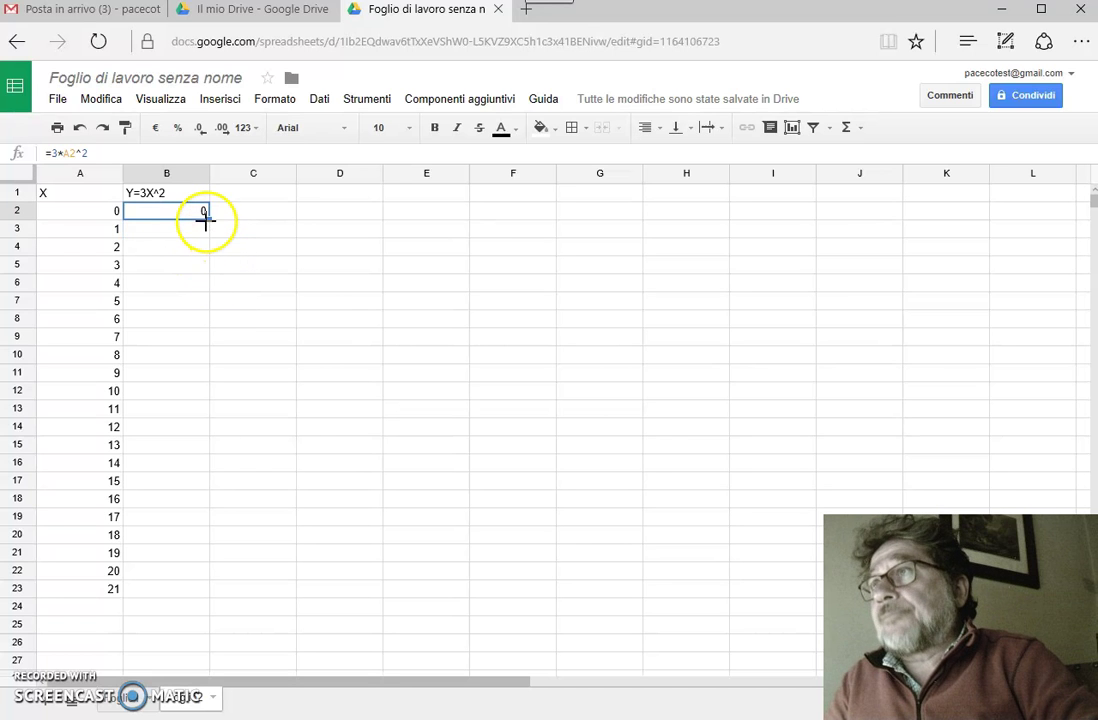
left_click_drag(208, 218, 190, 593)
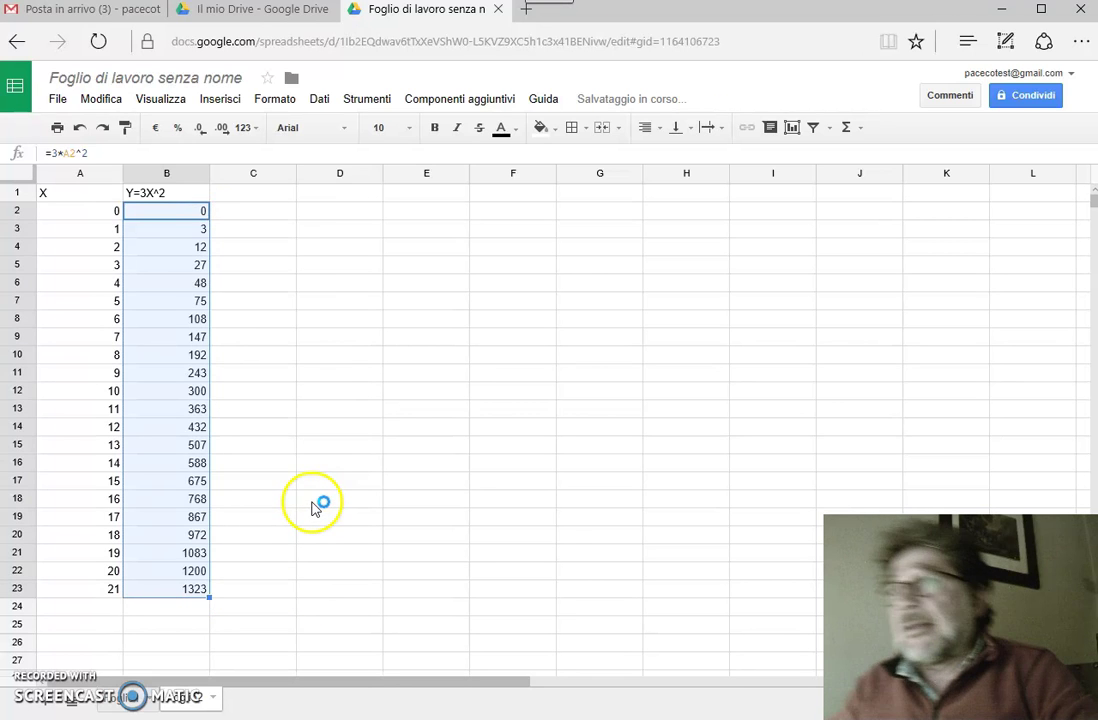
Check the copied formulas in B3 and B4, then select the table A1:B23.
left_click(294, 337)
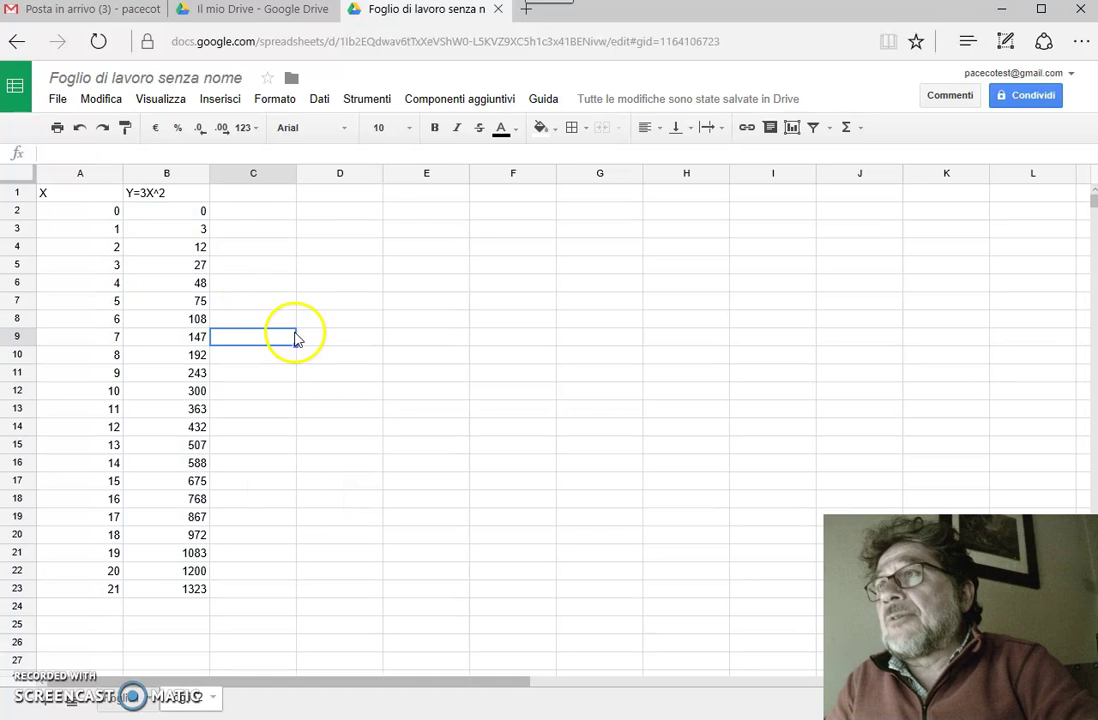
left_click(203, 230)
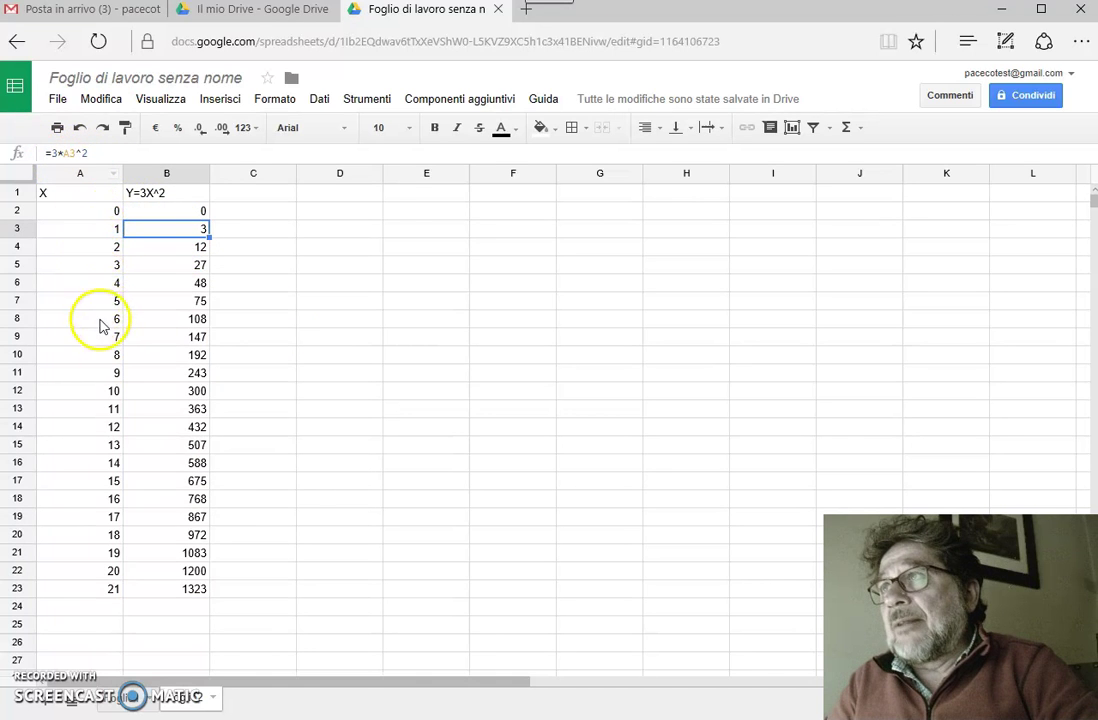
left_click(164, 248)
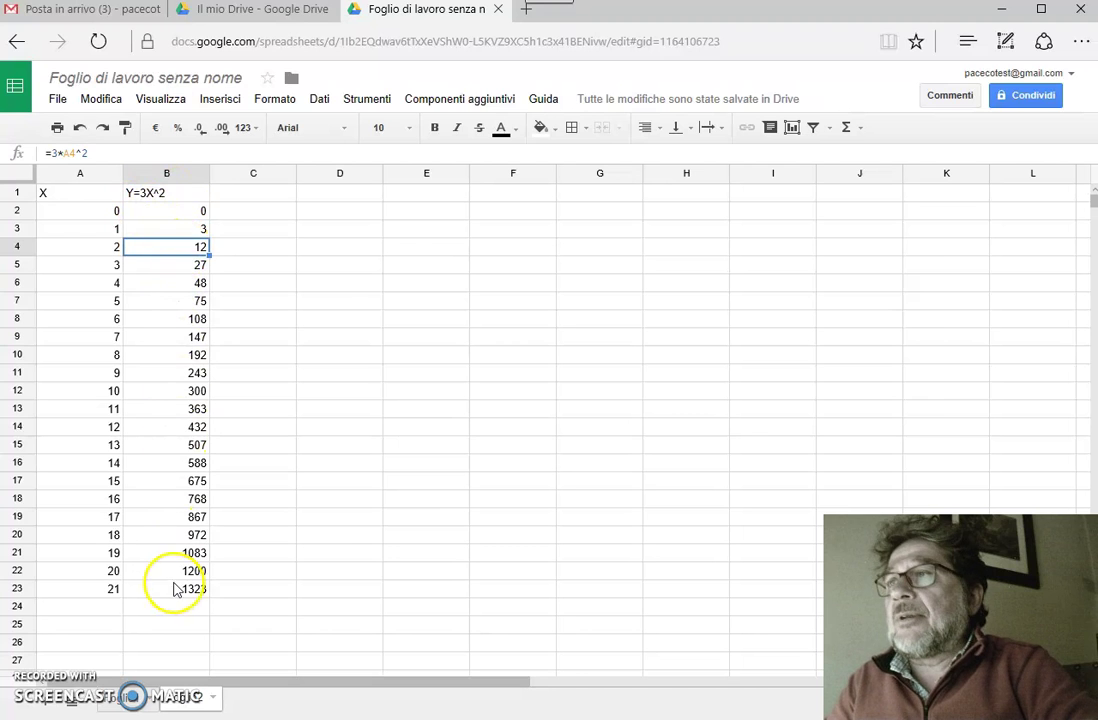
left_click(360, 645)
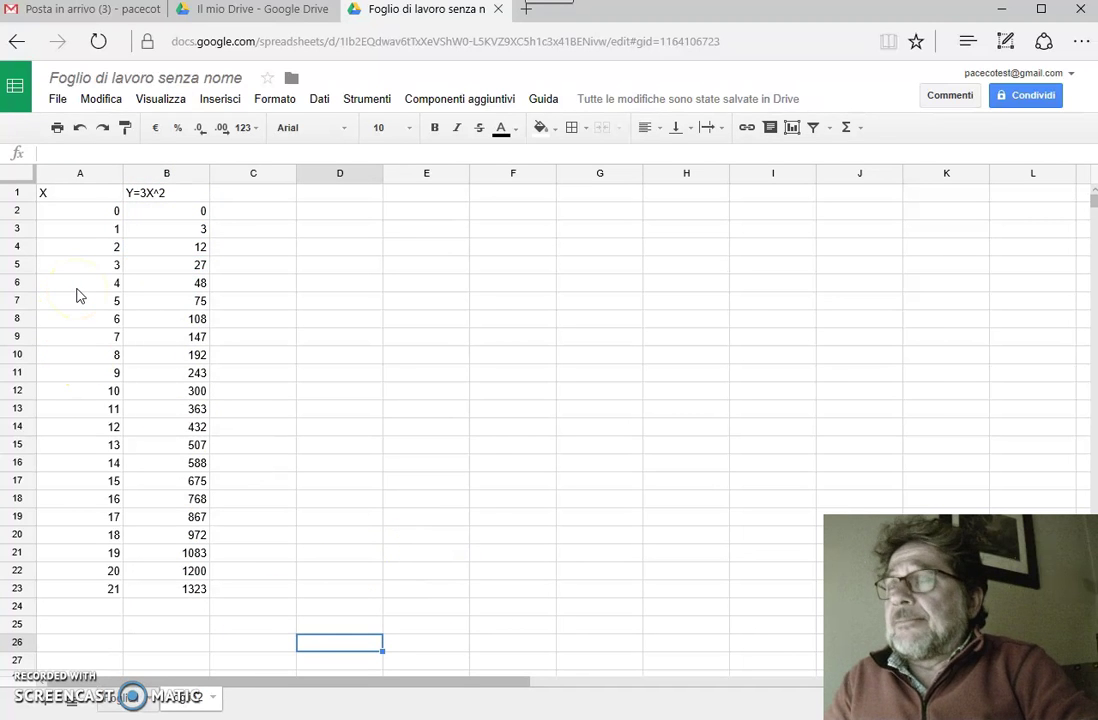
left_click_drag(83, 195, 201, 590)
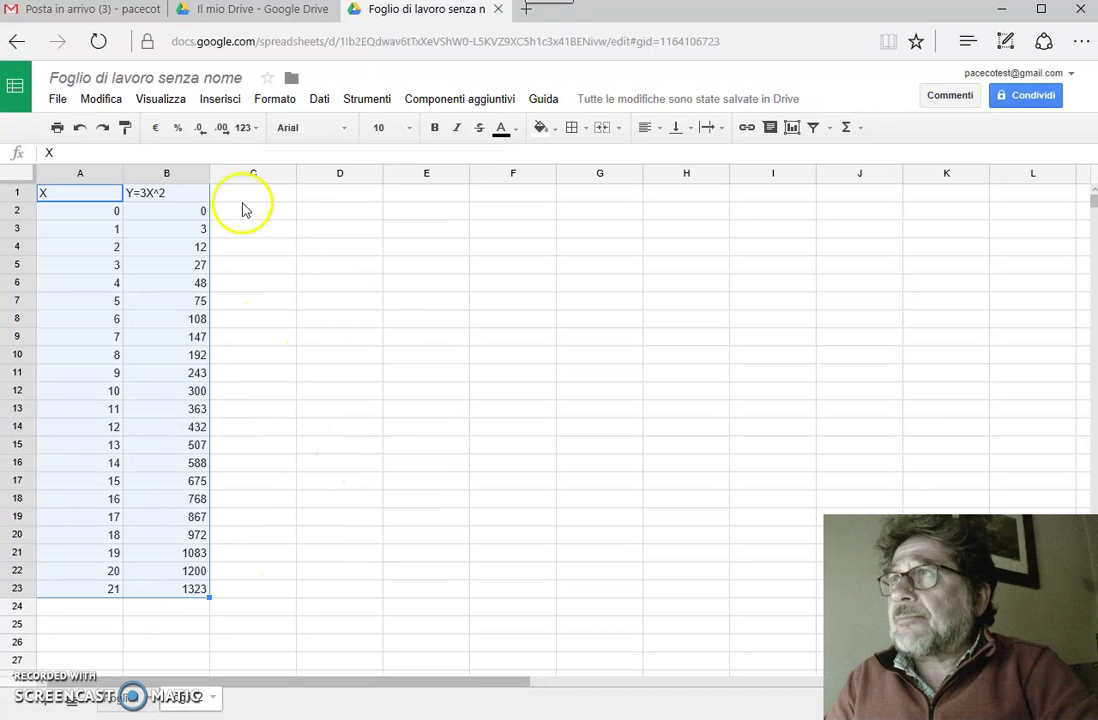
Insert the suggested line chart 'Y=3X^2 rispetto a X' plotting the A1:B23 table for X 0–21.
left_click(230, 104)
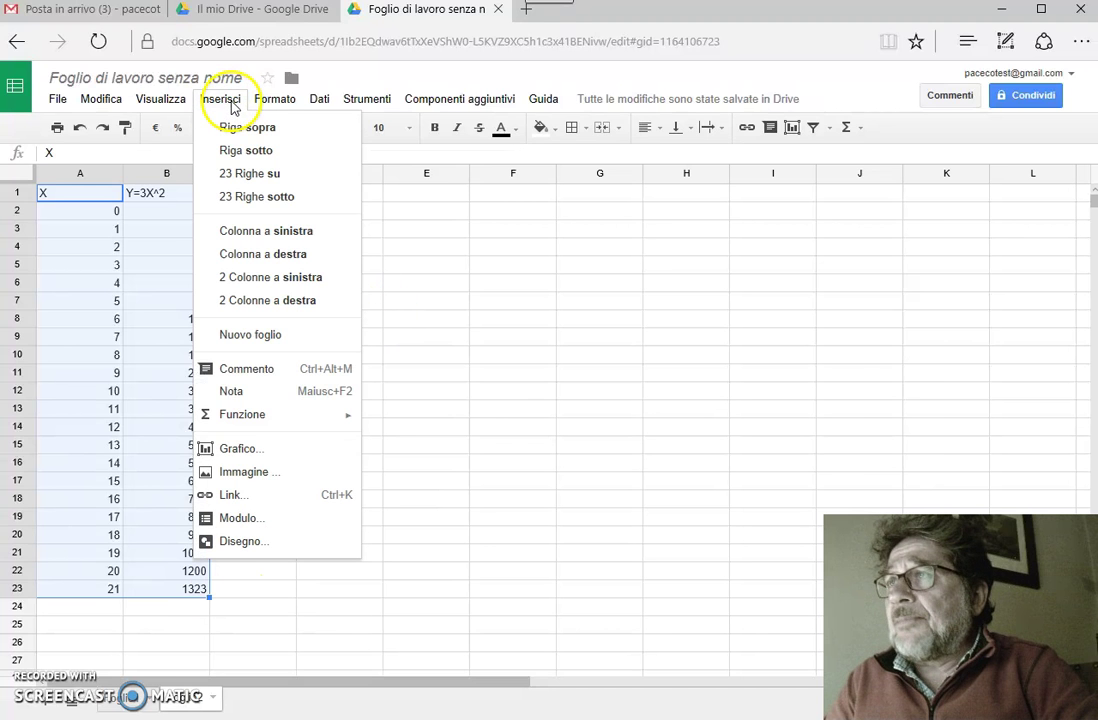
left_click(250, 449)
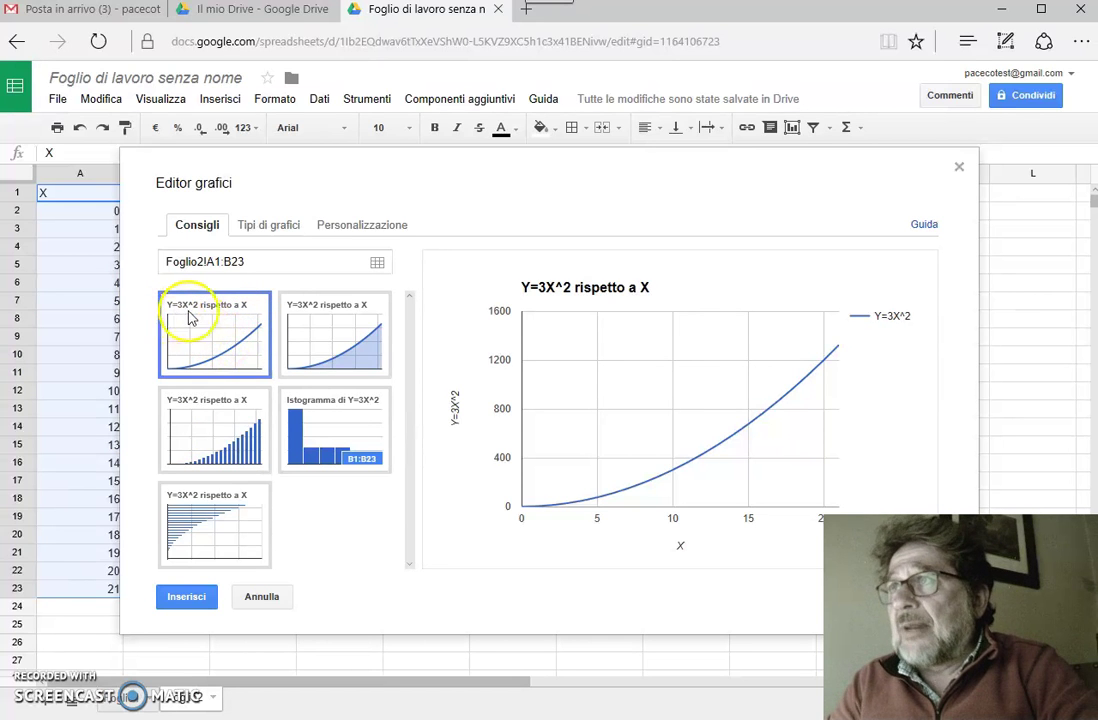
left_click_drag(195, 325, 822, 392)
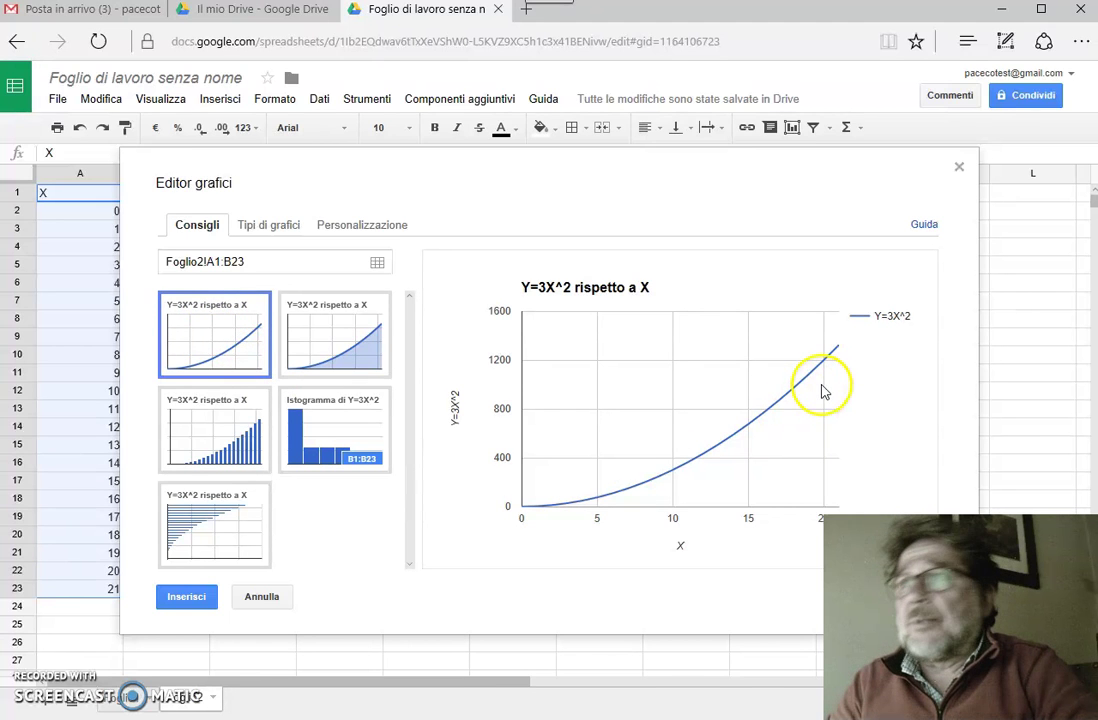
left_click(270, 226)
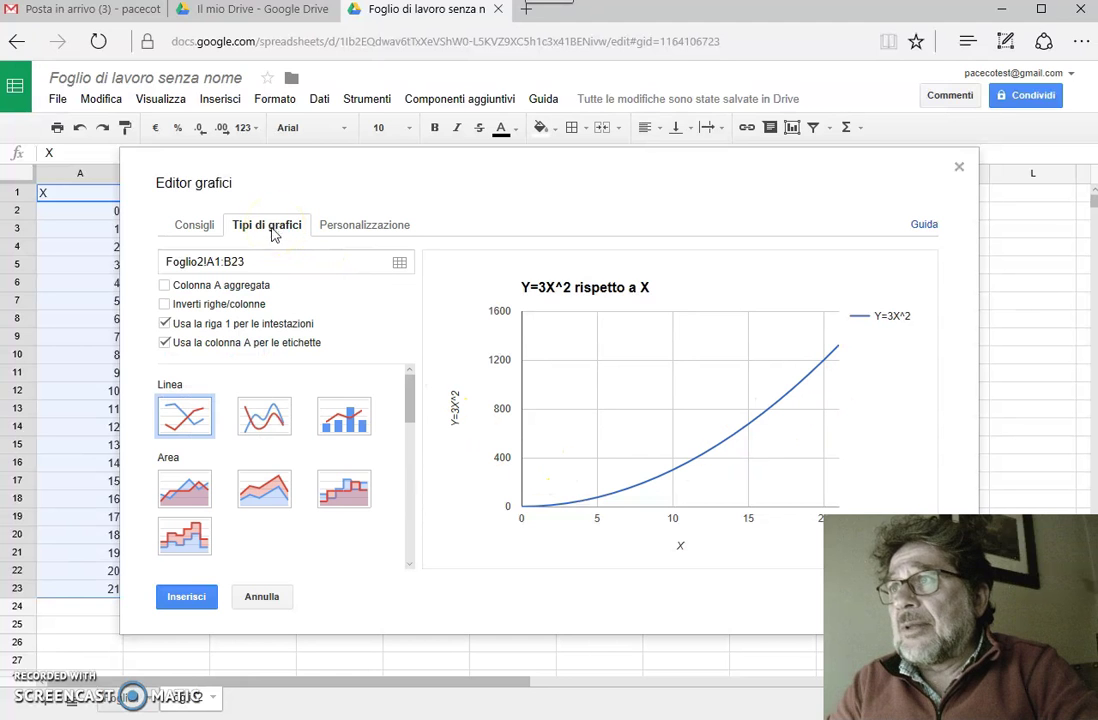
left_click(196, 222)
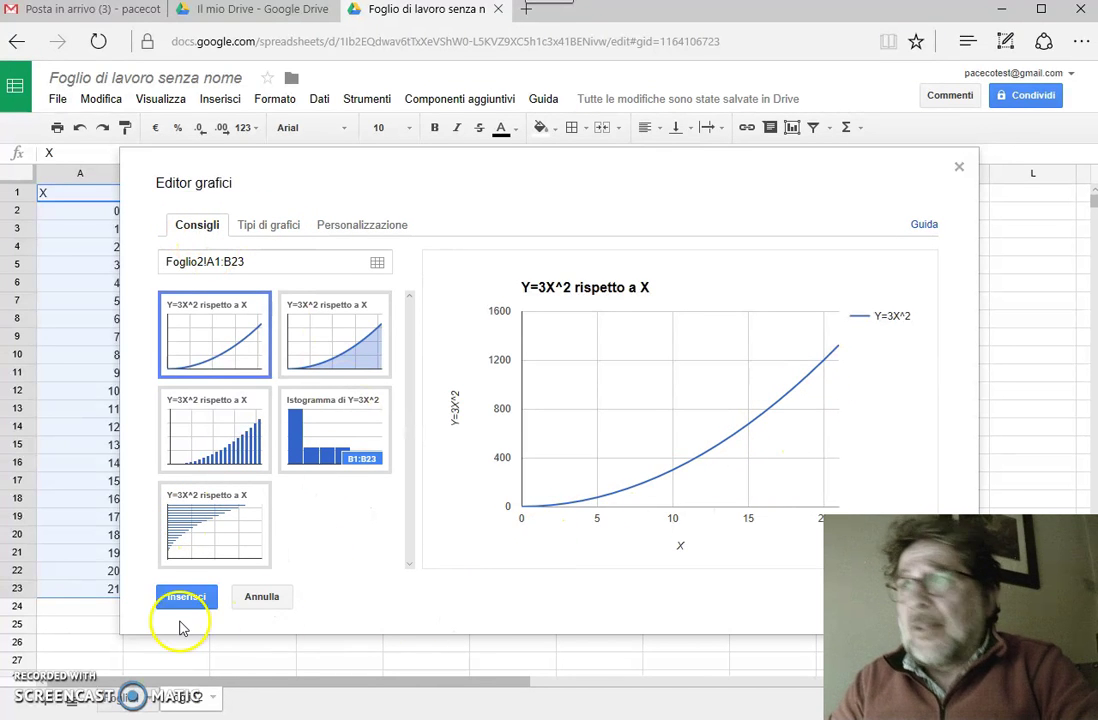
left_click(188, 597)
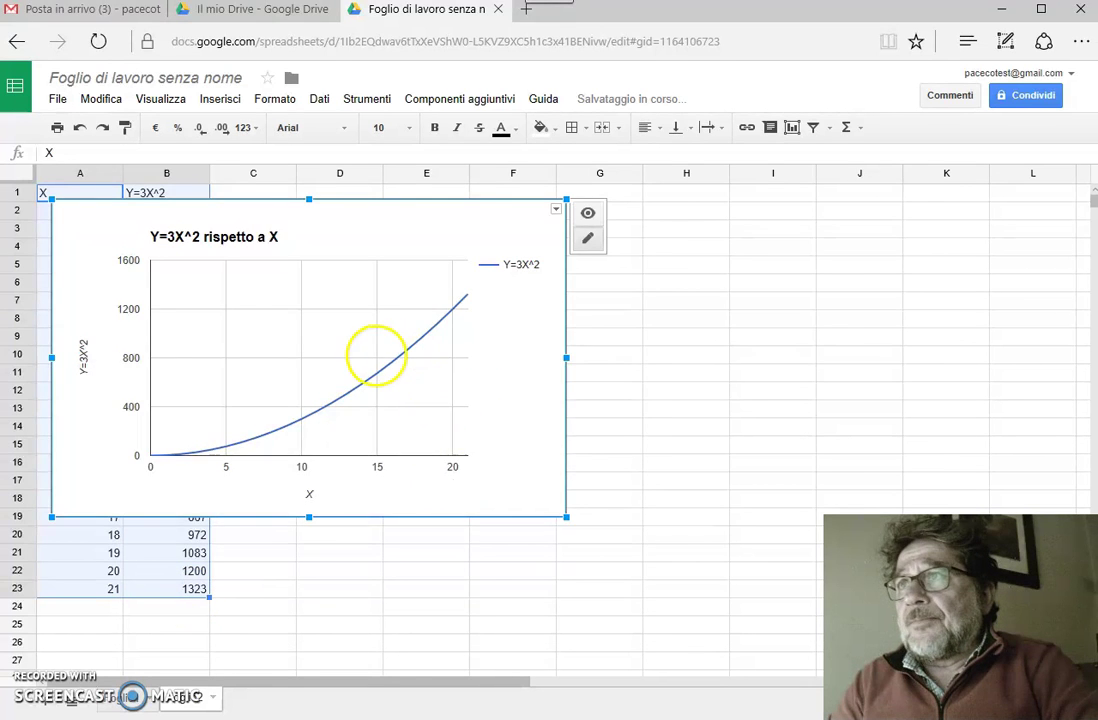
Move the parabola chart right of the table over columns D–I, then deselect it.
left_click_drag(375, 357, 629, 375)
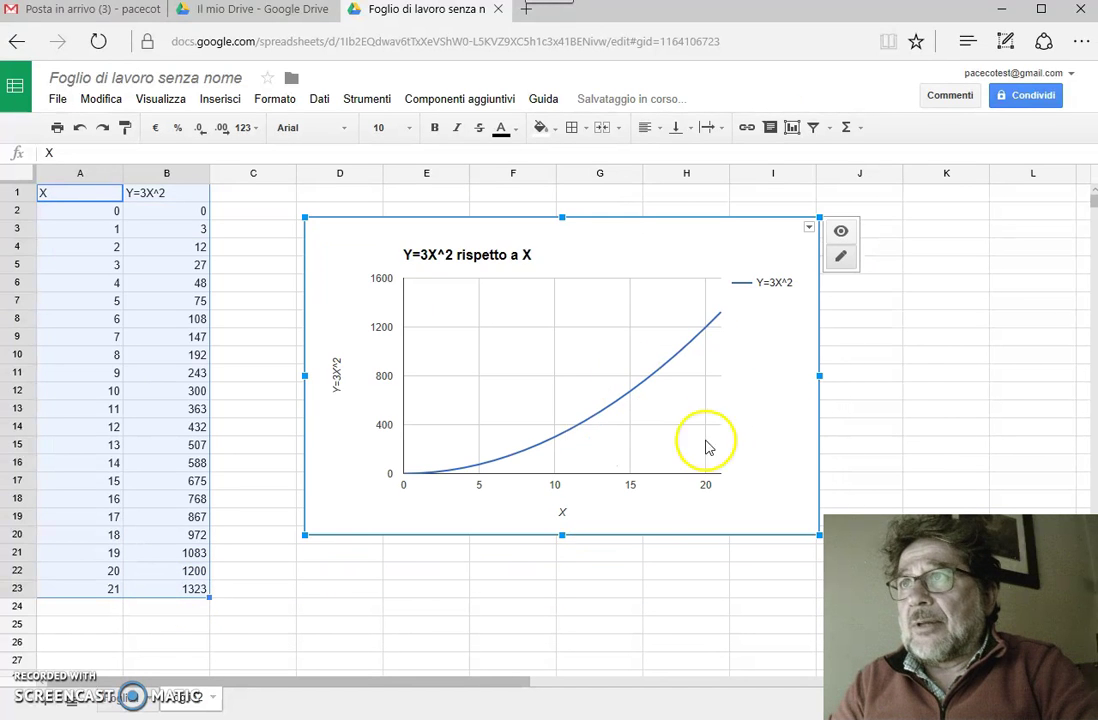
left_click(895, 377)
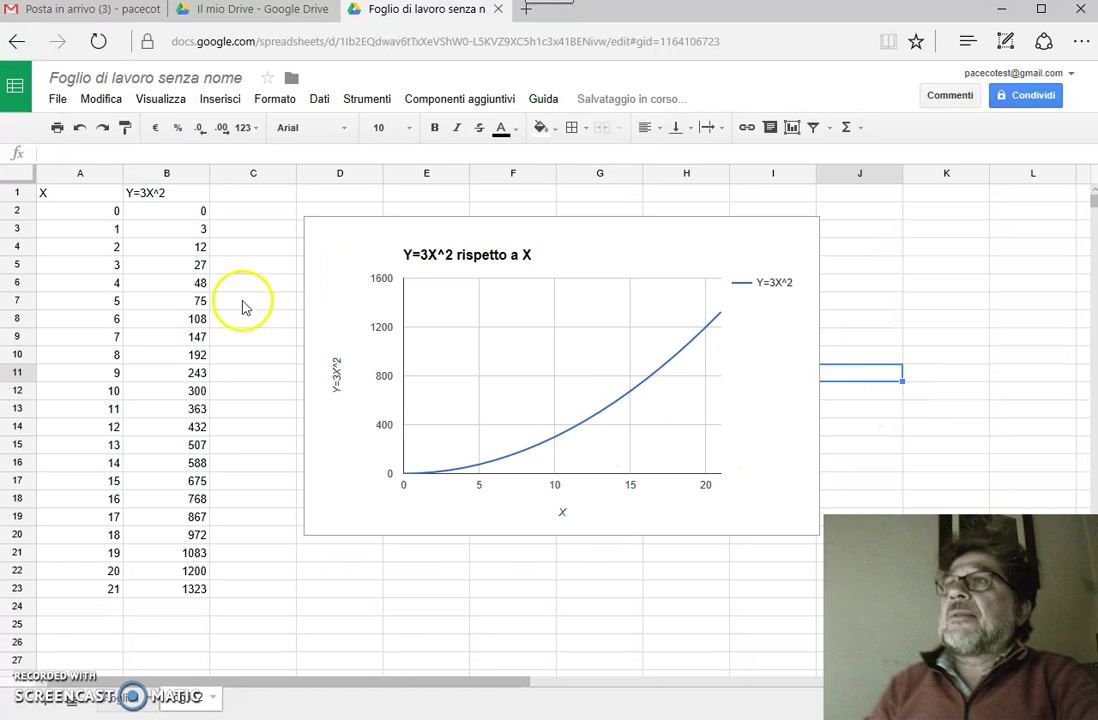